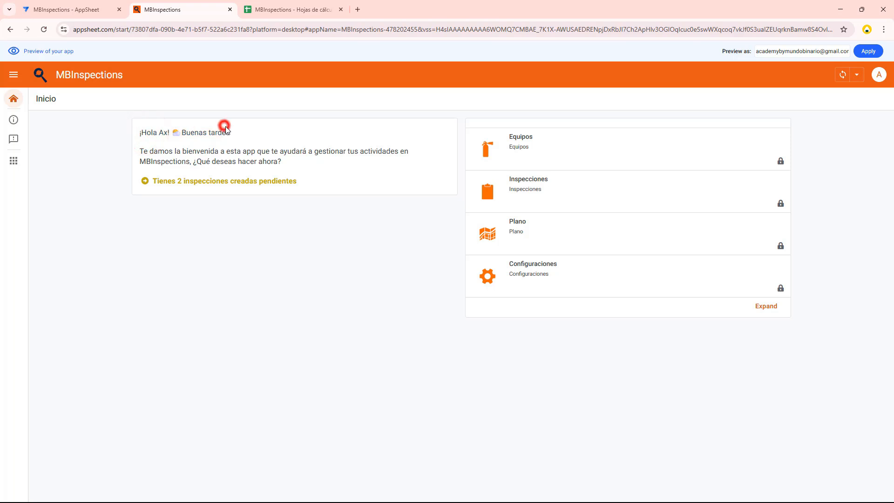
mouse_move(182, 132)
mouse_down()
mouse_move(229, 135)
mouse_move(195, 132)
mouse_up()
triple_click(160, 154)
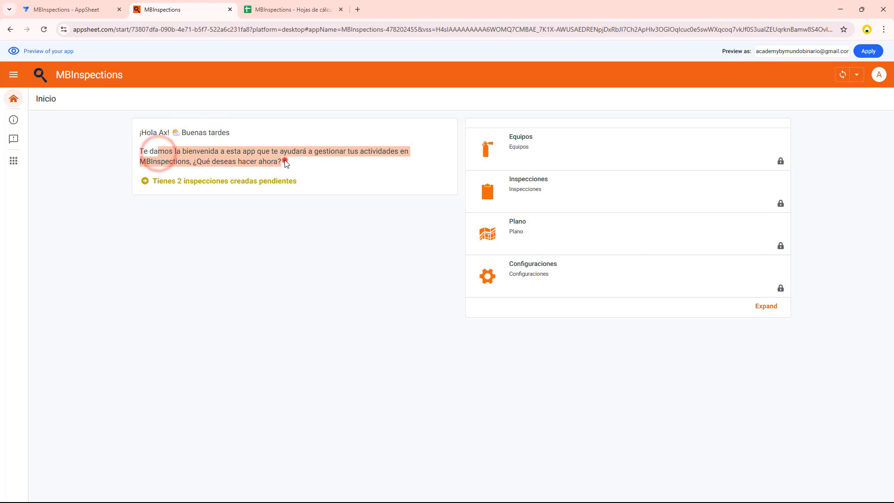
click(285, 161)
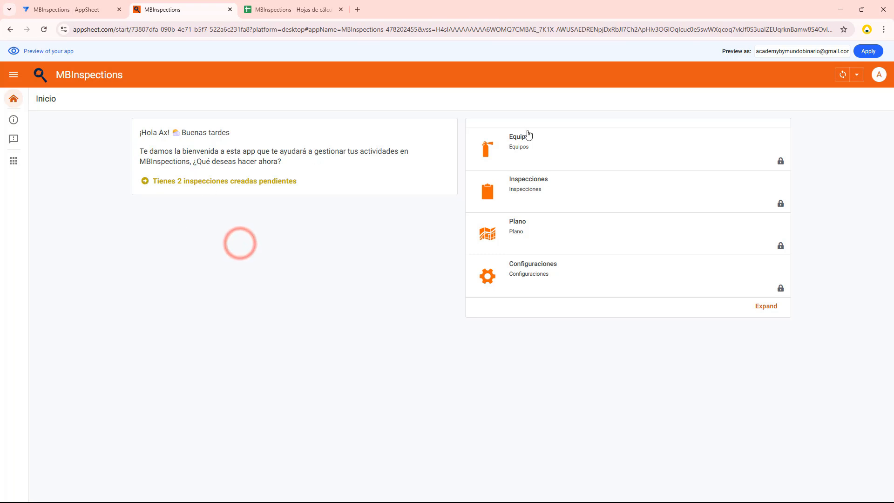
click(14, 99)
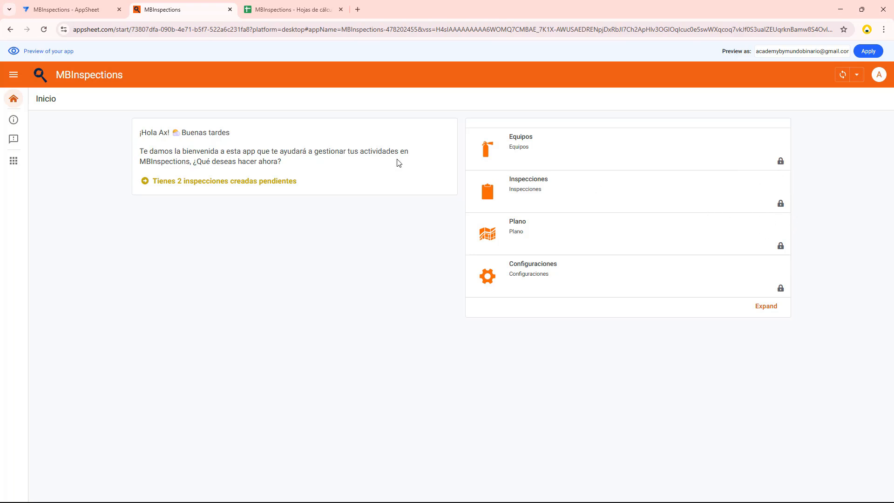
Check which roles have permission for Equipos, Inspecciones, Plano and Configuraciones, leaving each permission list unsaved
click(781, 162)
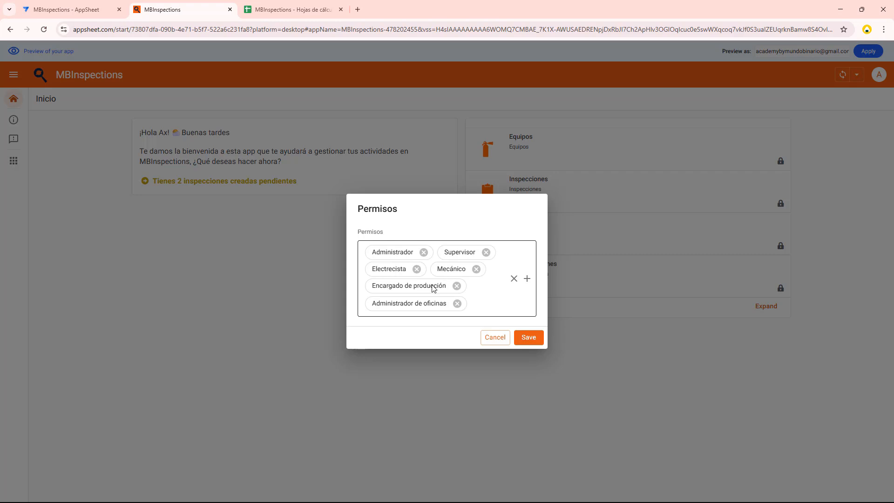
click(495, 337)
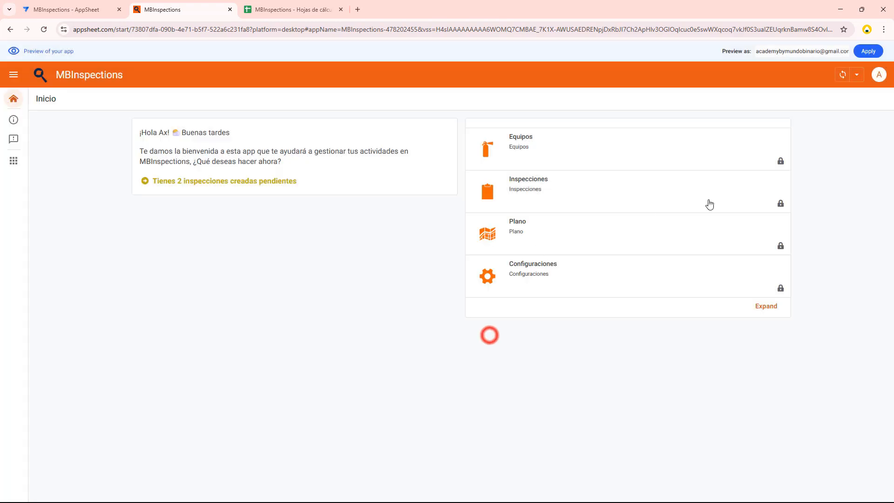
click(780, 205)
click(495, 337)
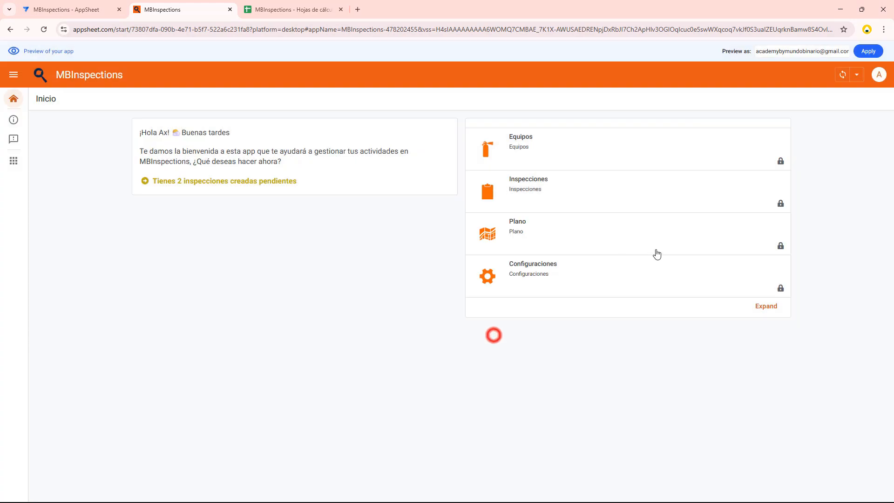
click(779, 247)
click(490, 337)
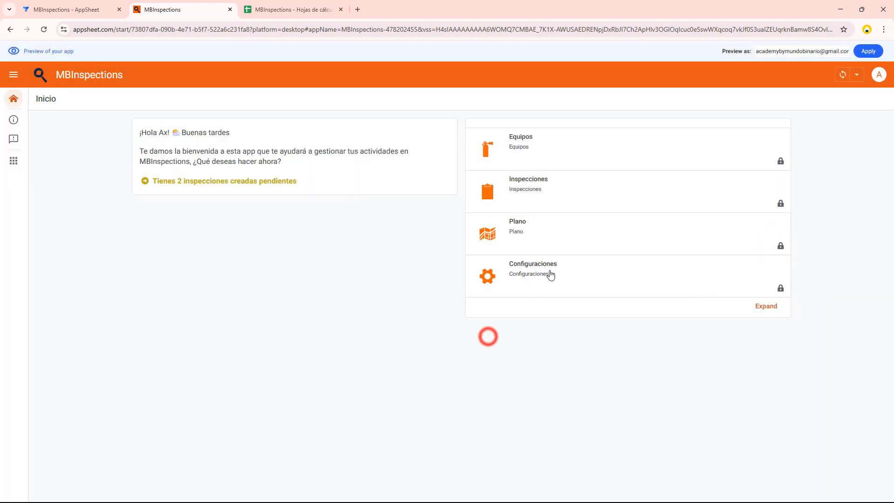
click(780, 289)
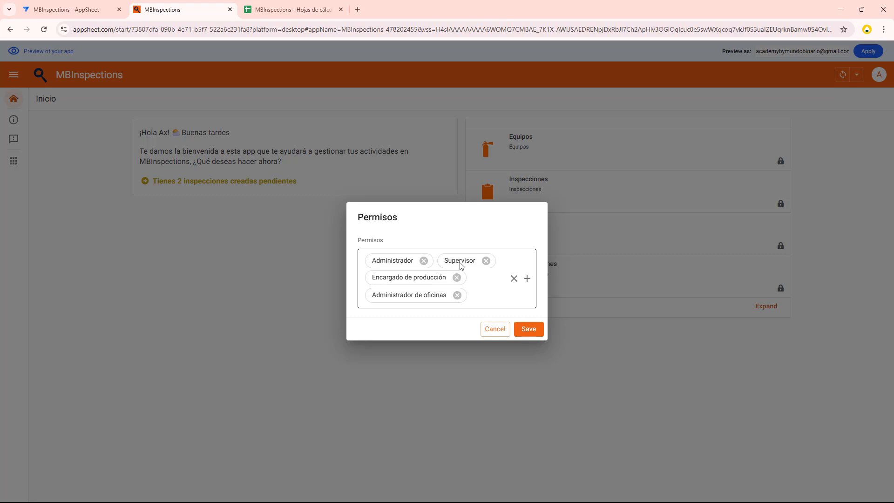
click(502, 329)
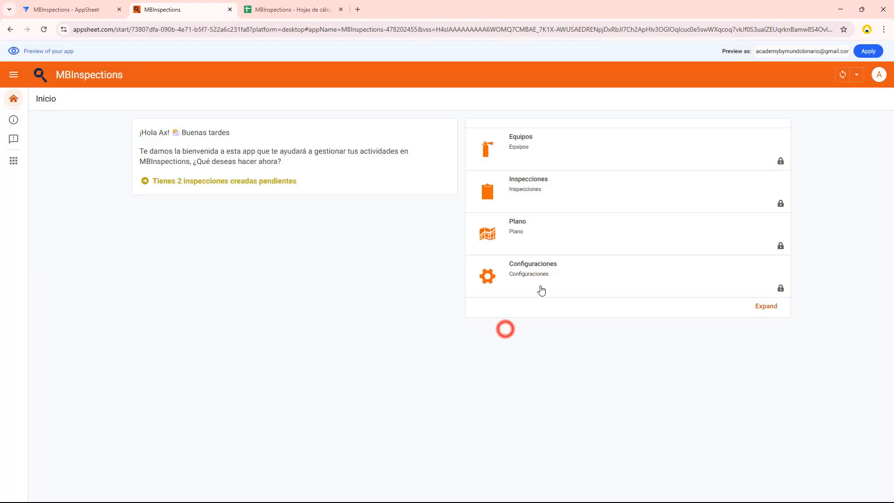
Check the role permissions of Ubicaciones, Puestos, Usuarios and Control de criterios within Configuraciones, and return to Inicio
click(536, 278)
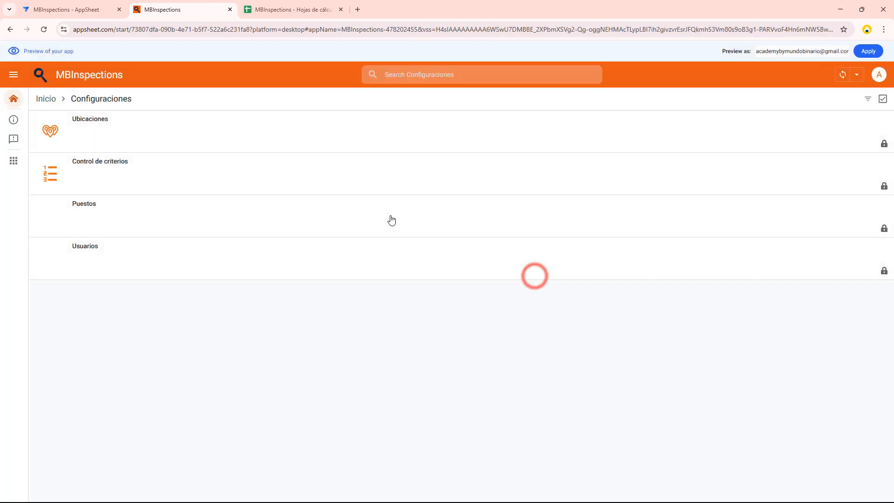
click(884, 143)
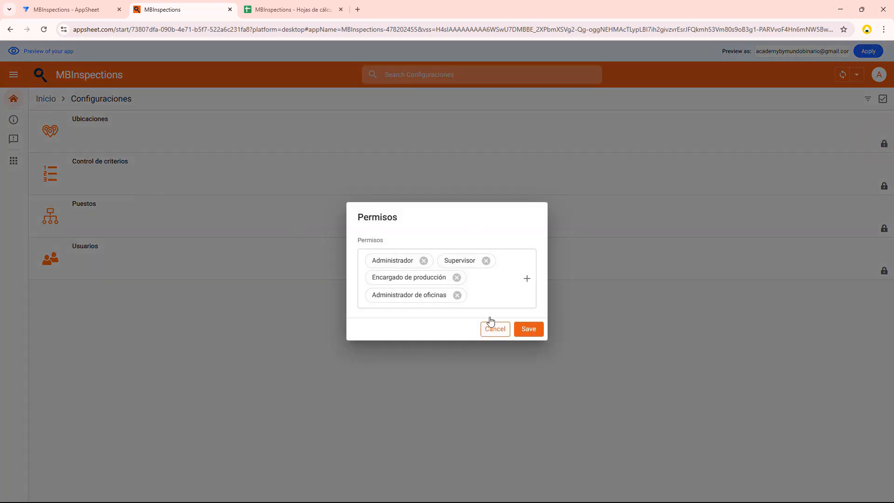
click(493, 332)
click(883, 229)
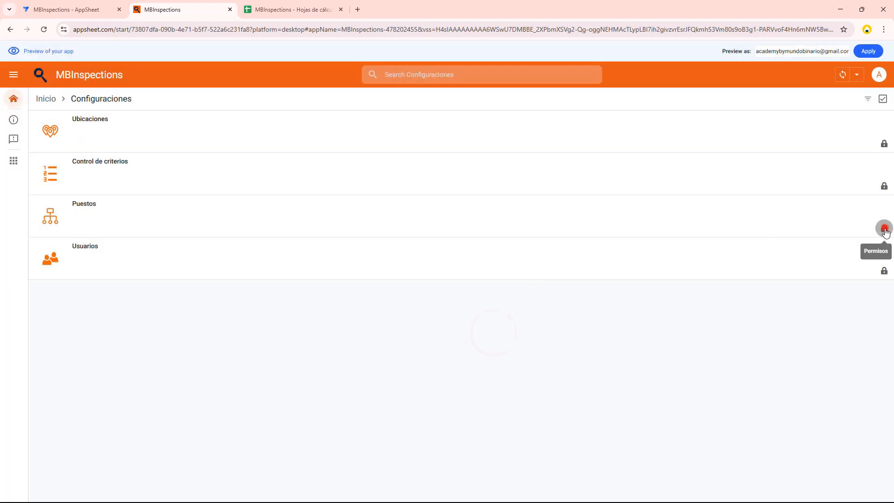
click(487, 311)
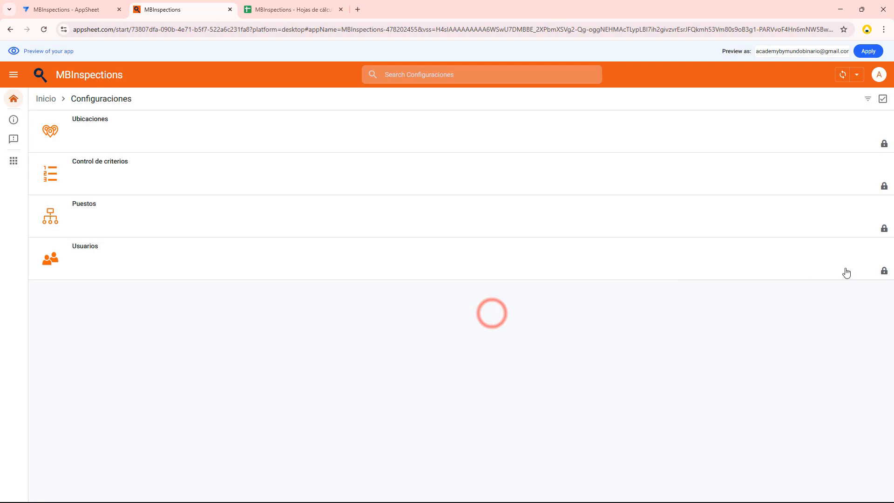
click(884, 271)
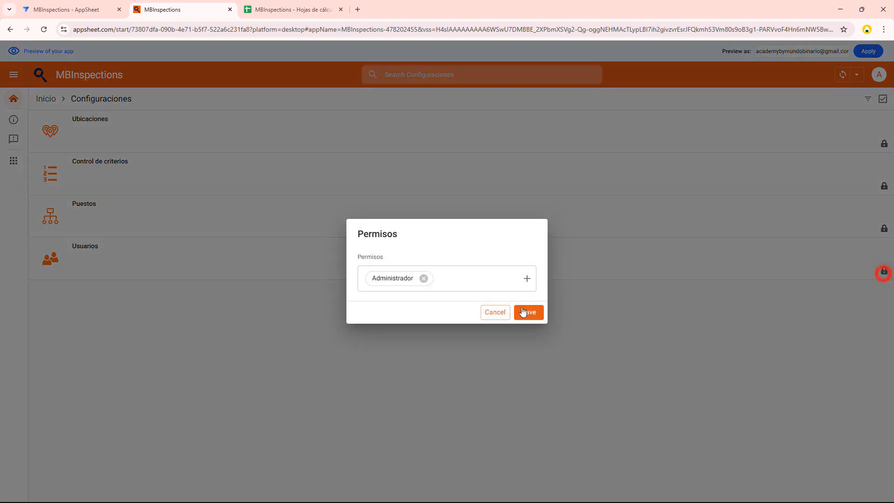
click(493, 312)
click(884, 186)
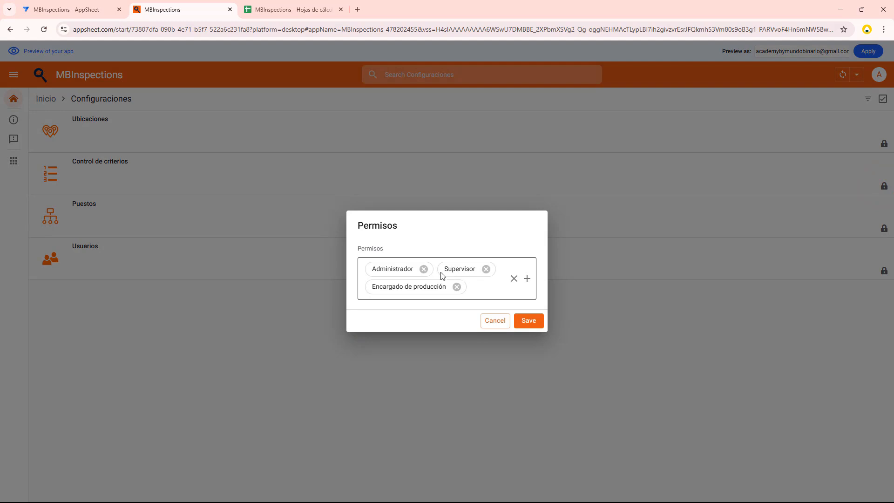
click(489, 318)
click(43, 100)
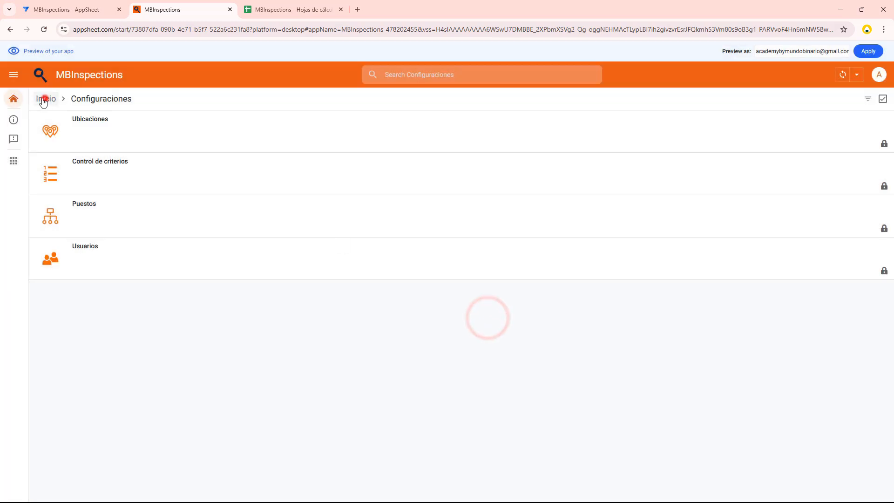
click(212, 271)
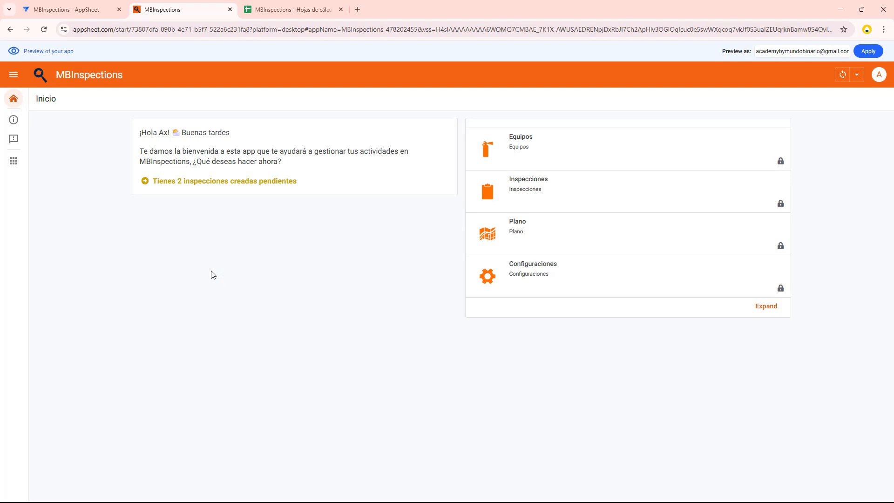
Open the Equipos view and look through the equipment cards
click(531, 150)
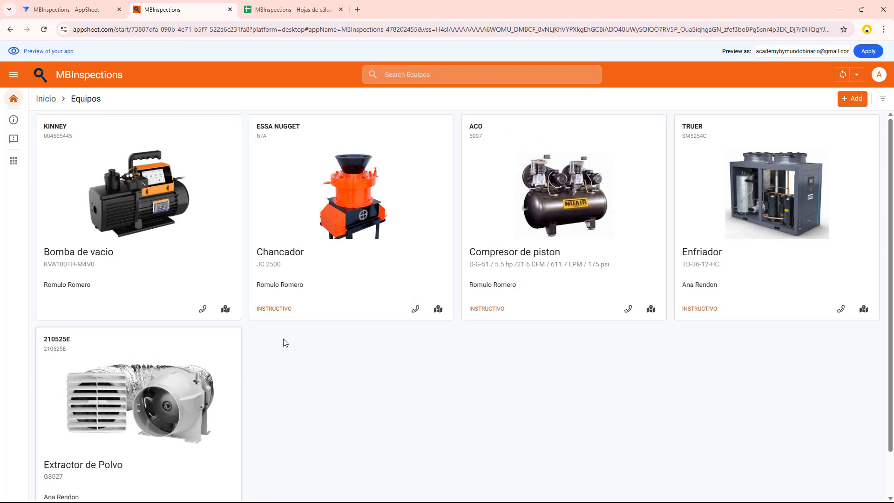
scroll(202, 351, down, 1)
scroll(80, 264, up, 1)
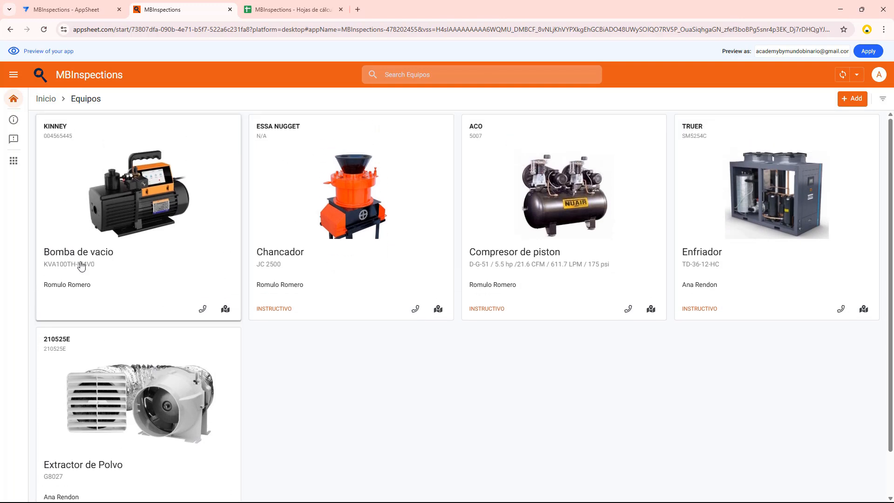
scroll(475, 289, down, 1)
scroll(395, 348, up, 1)
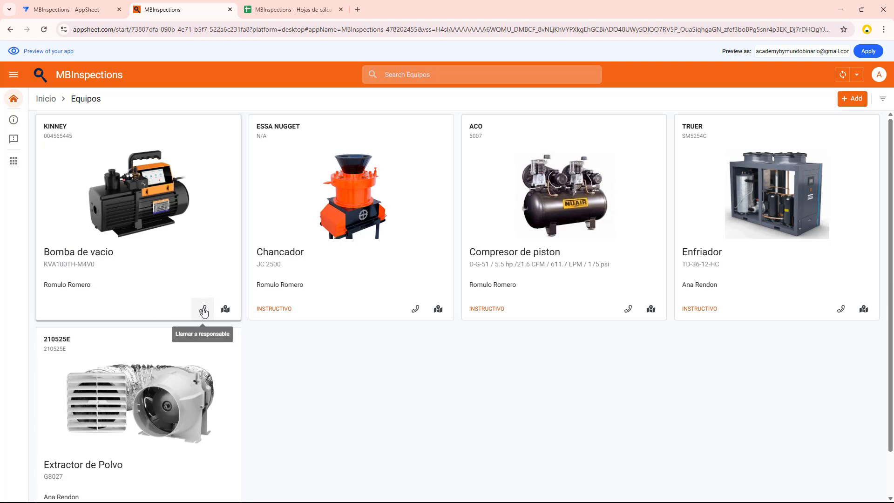
Open the location record of the Bomba de vacio and view its photo at full size
click(225, 312)
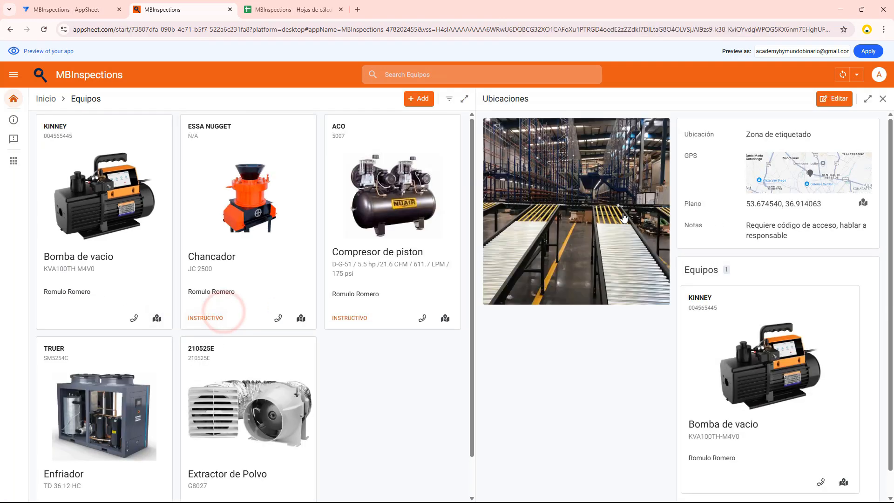
click(572, 212)
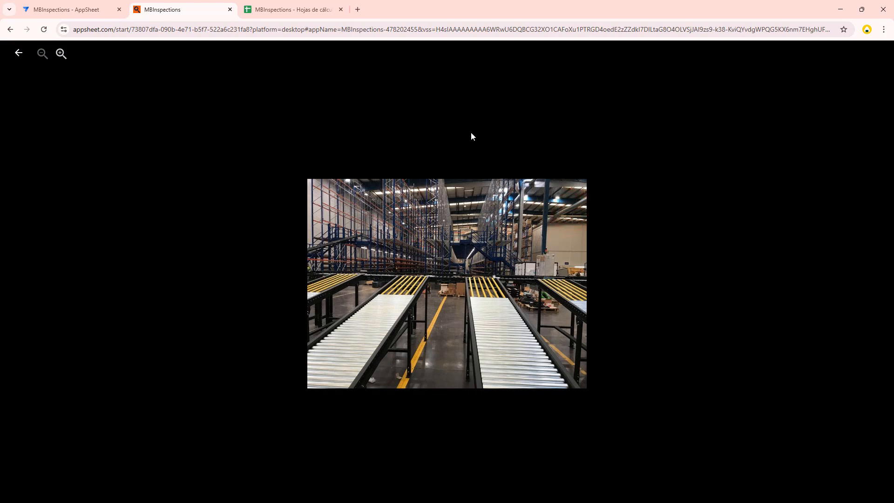
click(469, 132)
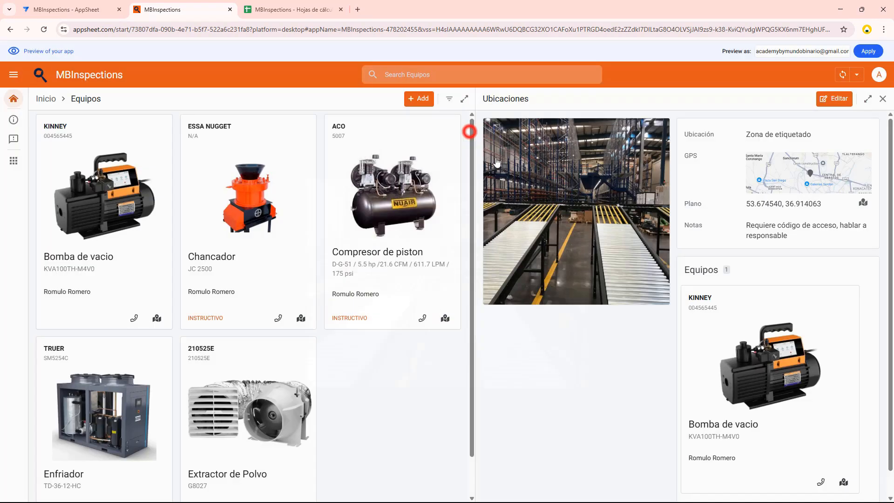
click(604, 191)
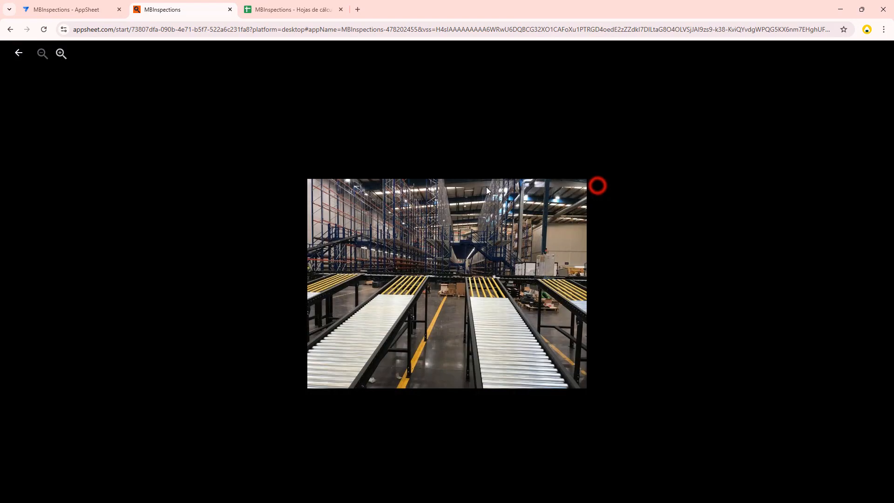
click(460, 138)
Show the Zona de etiquetado location on the plant plan and review the Cilos de minerales location with its equipment
click(862, 205)
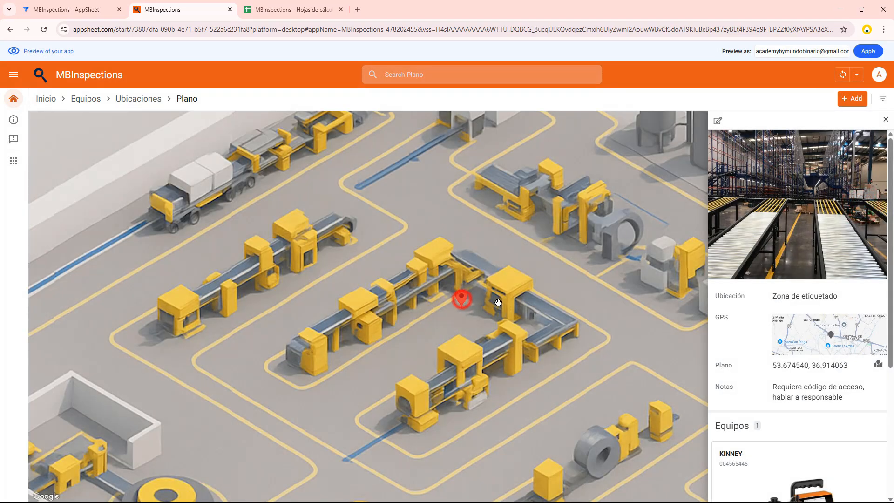
scroll(461, 299, down, 3)
scroll(438, 296, up, 2)
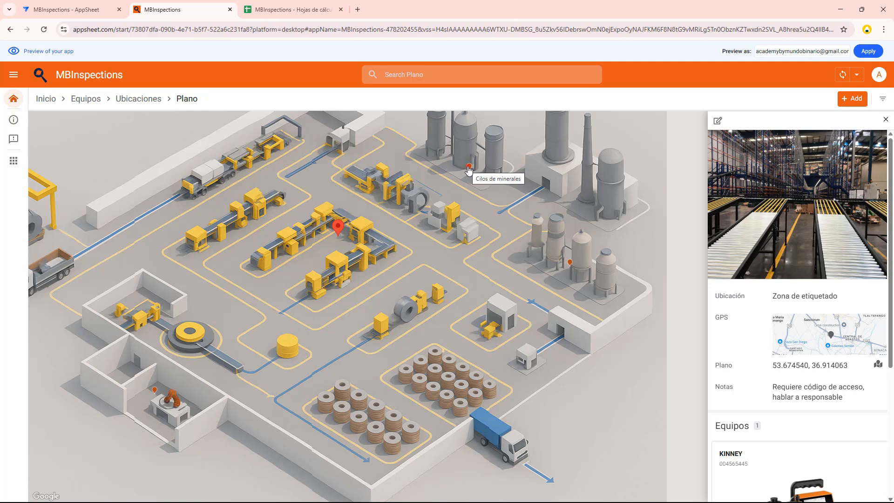
click(469, 168)
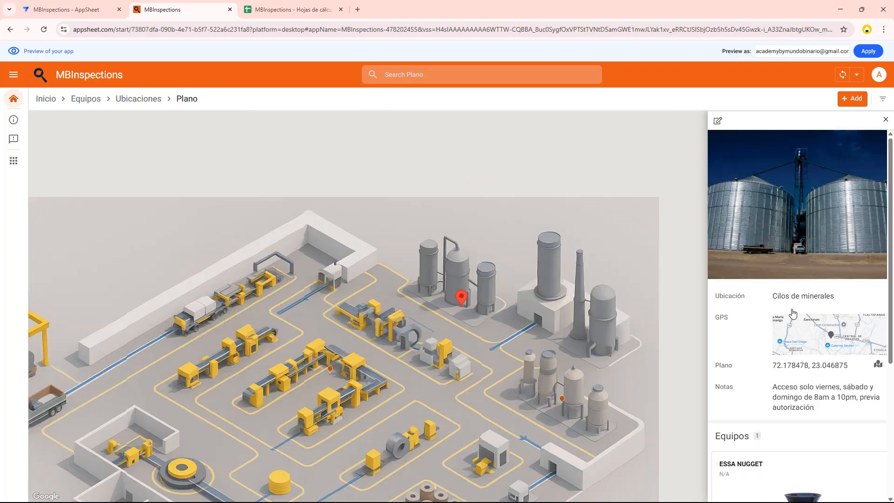
scroll(791, 317, down, 4)
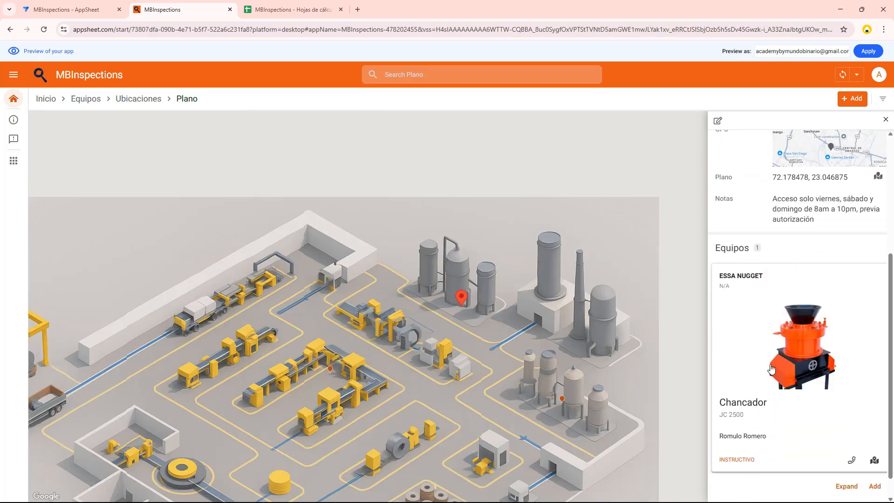
scroll(771, 368, down, 1)
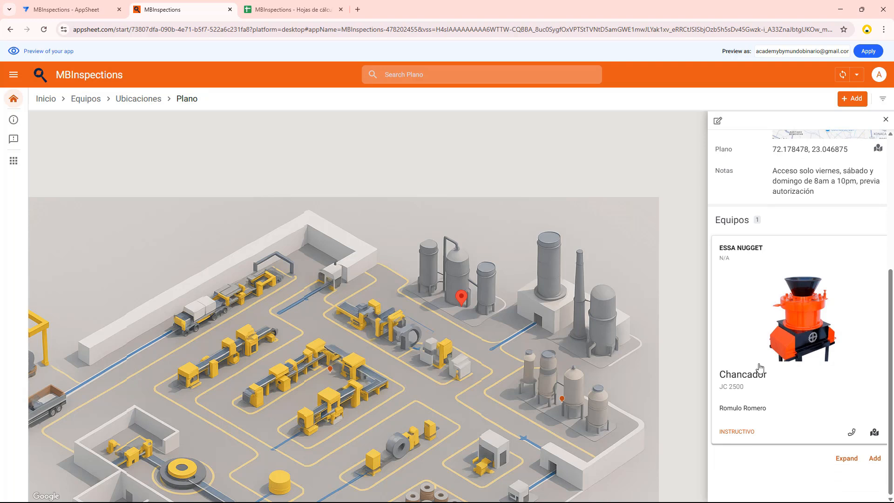
click(885, 120)
Open the marker of the operational administration offices on the plan and review the location's details and equipment
drag(485, 347, 550, 213)
drag(424, 326, 448, 255)
click(234, 336)
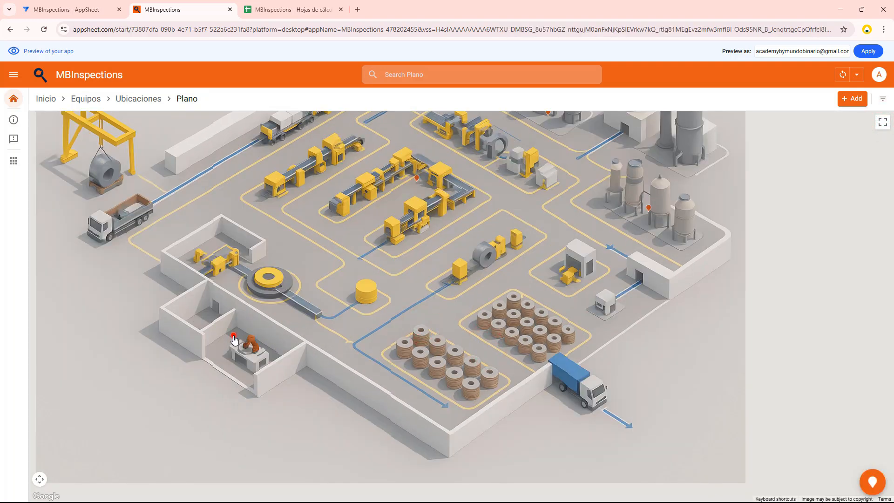
scroll(743, 317, down, 4)
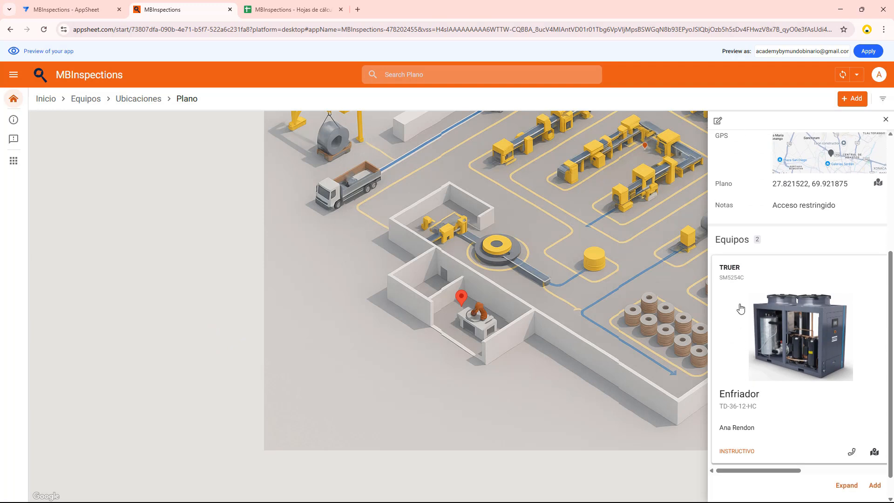
scroll(755, 372, up, 2)
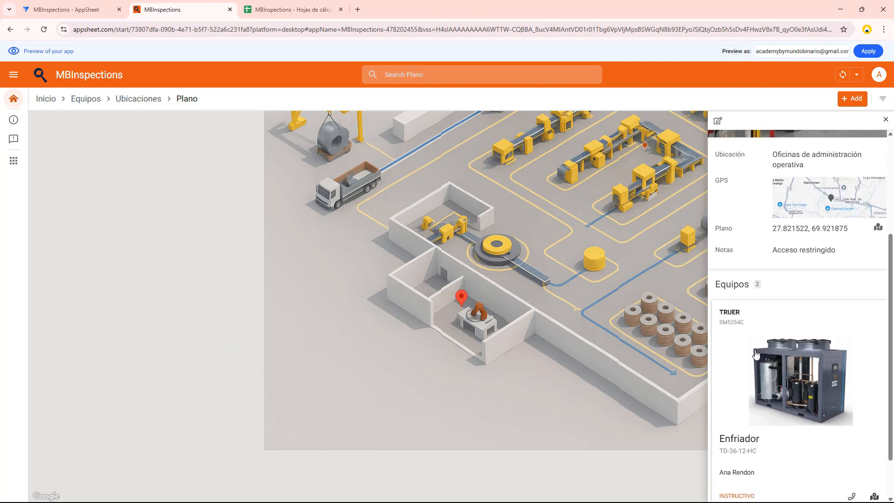
scroll(792, 410, down, 2)
Expand the equipment list of the administration offices and open the Enfriador's Instructivo document to view it
click(854, 455)
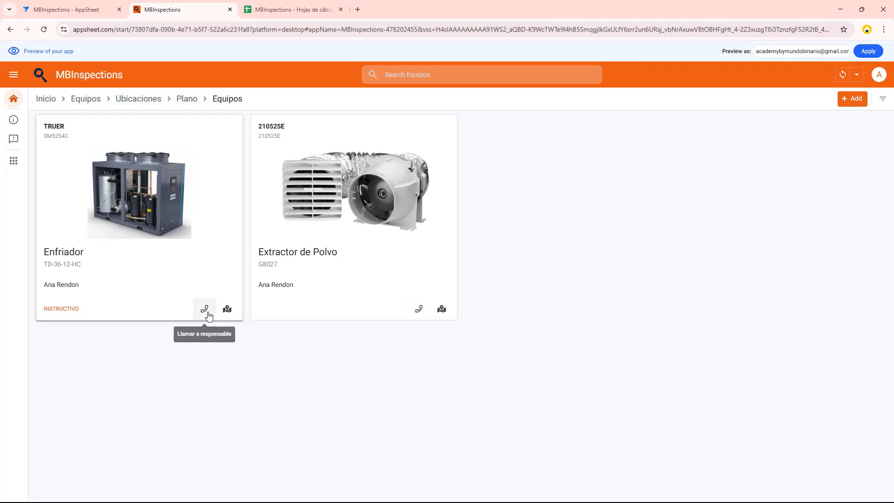
click(64, 308)
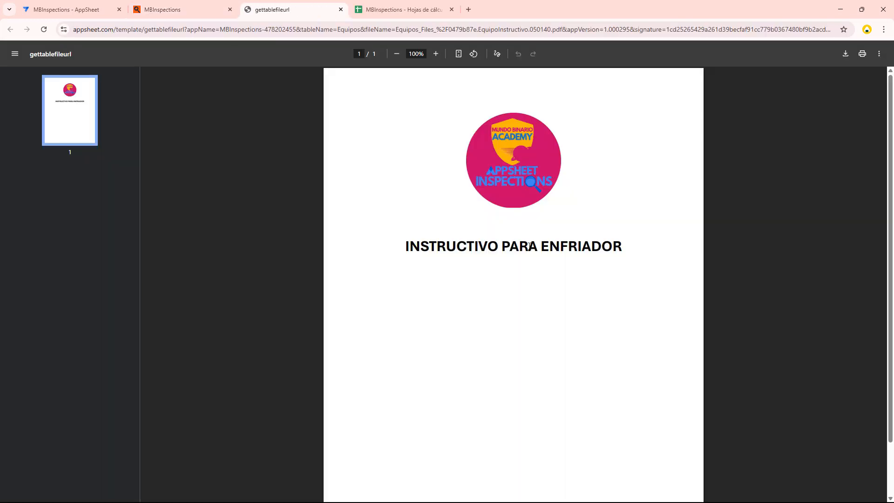
drag(450, 248, 603, 248)
scroll(488, 257, down, 1)
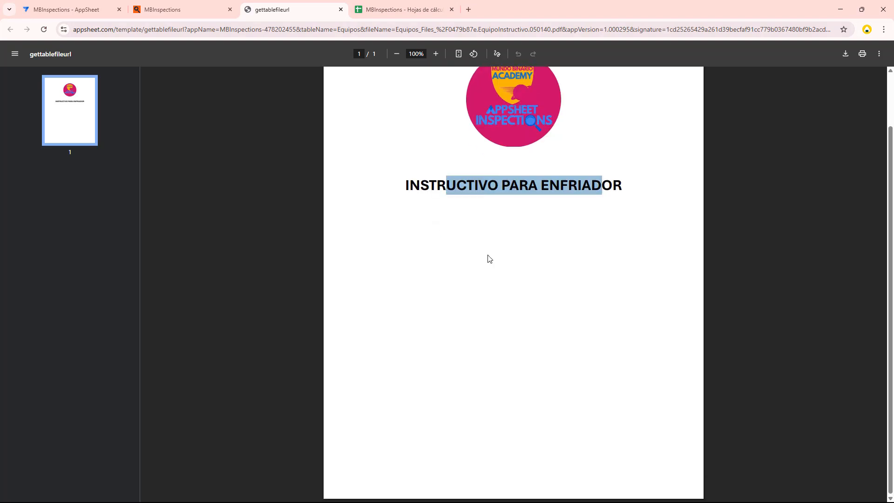
Close the Enfriador's instruction document and the open location record, and return to the full Equipos list
click(340, 9)
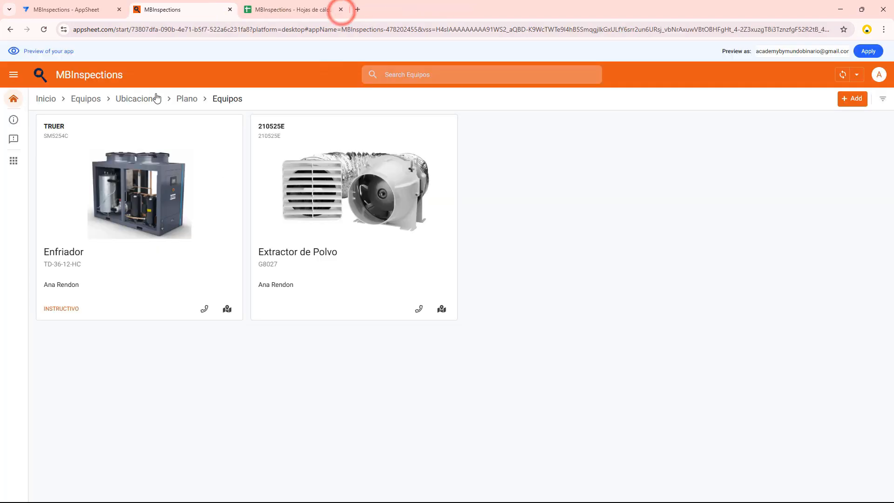
click(144, 107)
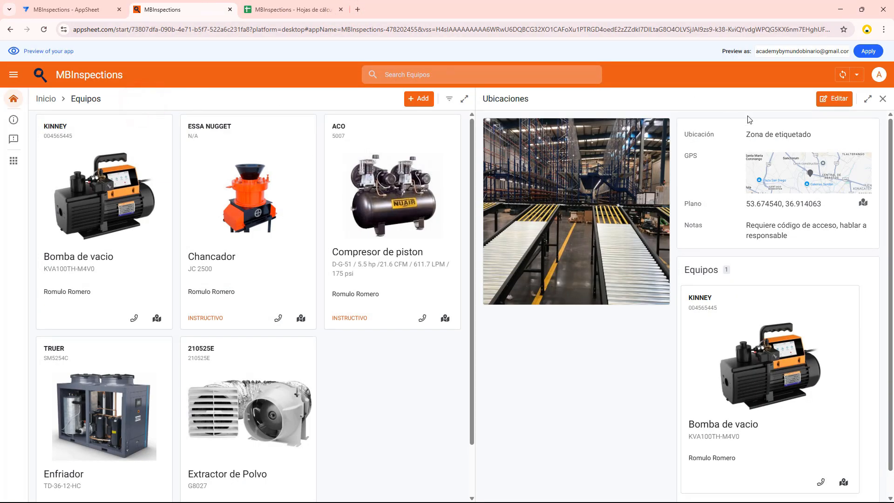
click(882, 98)
click(13, 98)
click(607, 142)
Start a new equipment record named "Compresor de tornillos" with serial number GX11
click(852, 99)
click(701, 95)
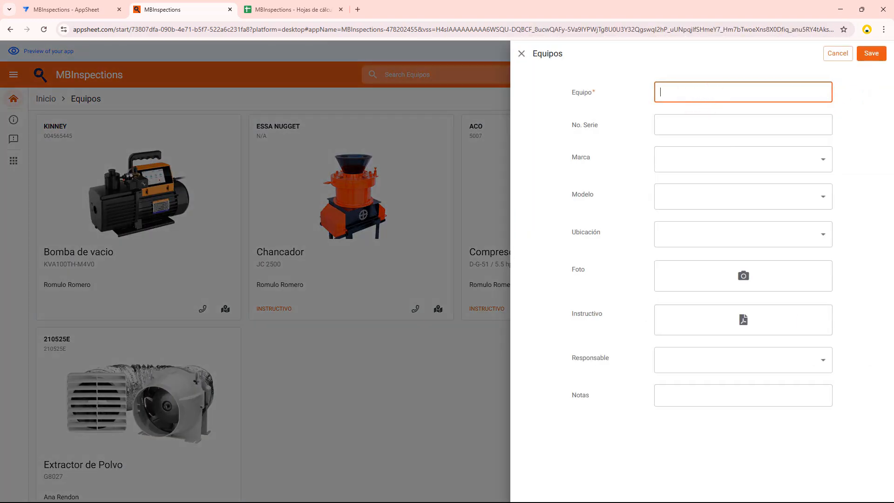
click(670, 93)
text(Compresor de tornillos)
click(695, 123)
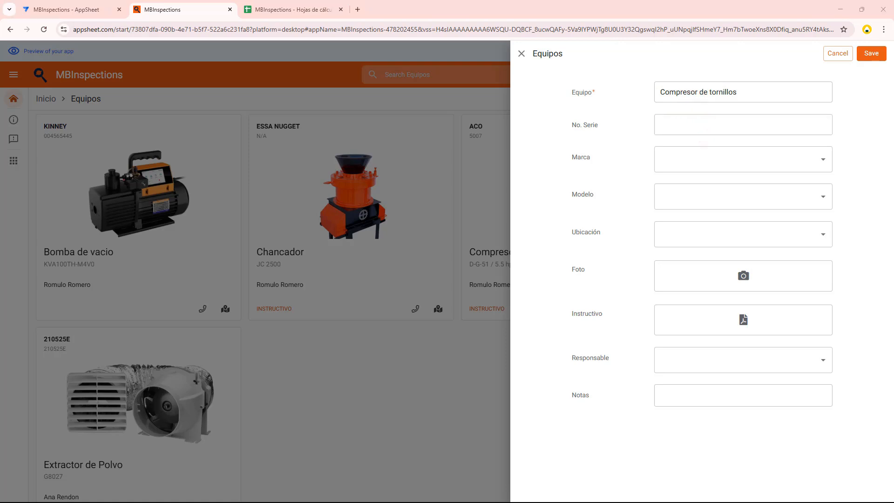
click(731, 130)
text(GX11)
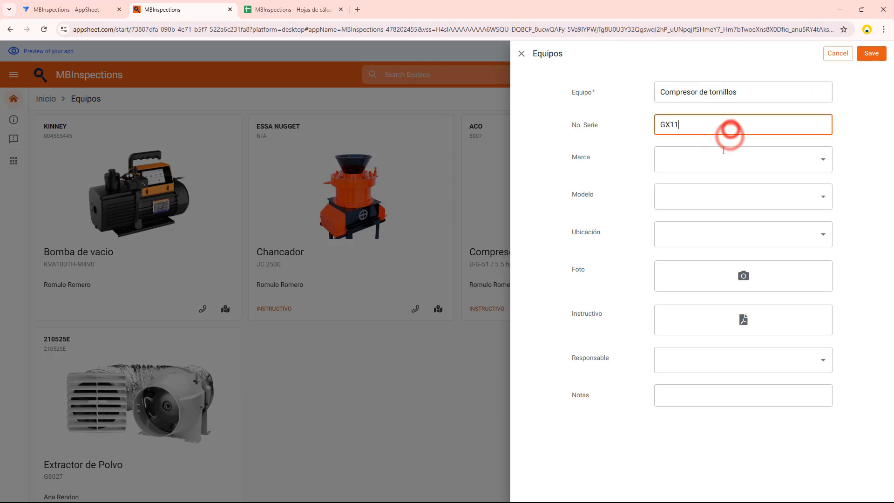
Add the new brand ATLAS COPCO and model GX7 to the record, and set its location to Zona de etiquetado
click(715, 160)
text(A)
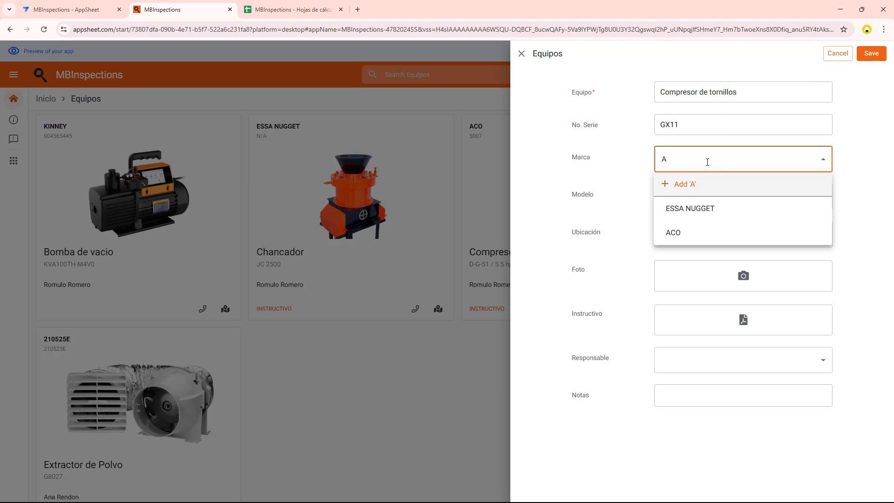
text(TLAS COPCO)
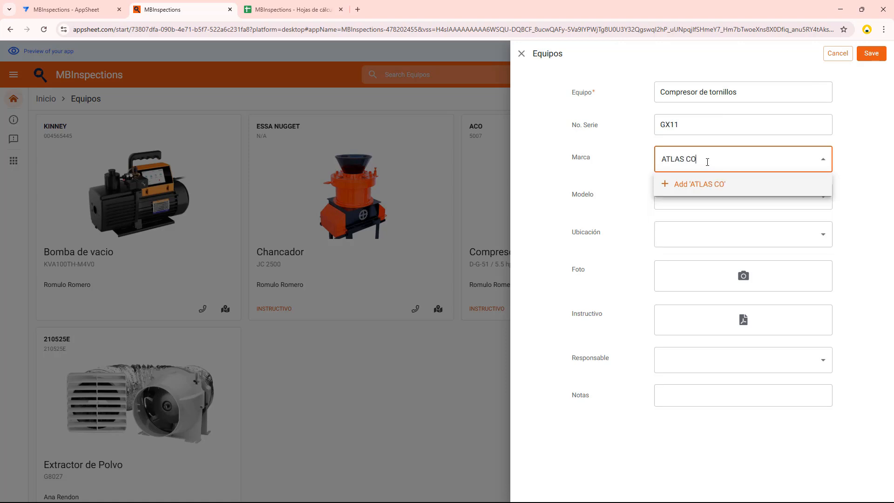
click(693, 185)
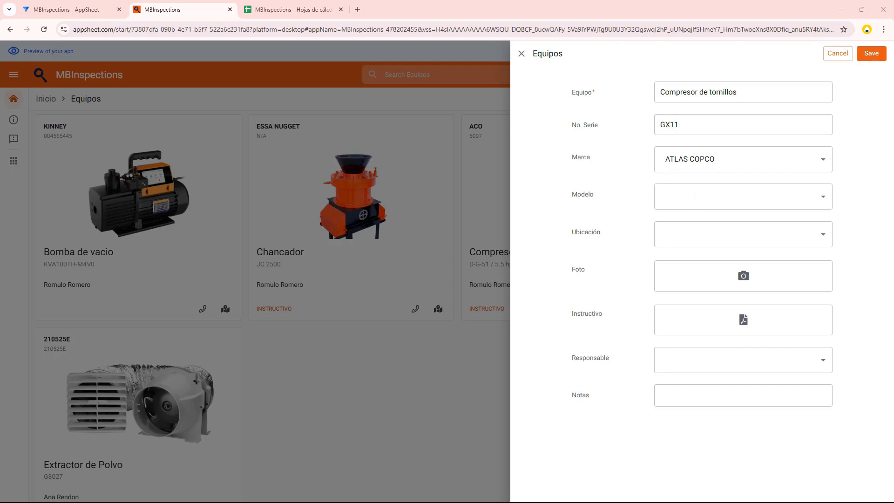
click(675, 194)
text(GX7)
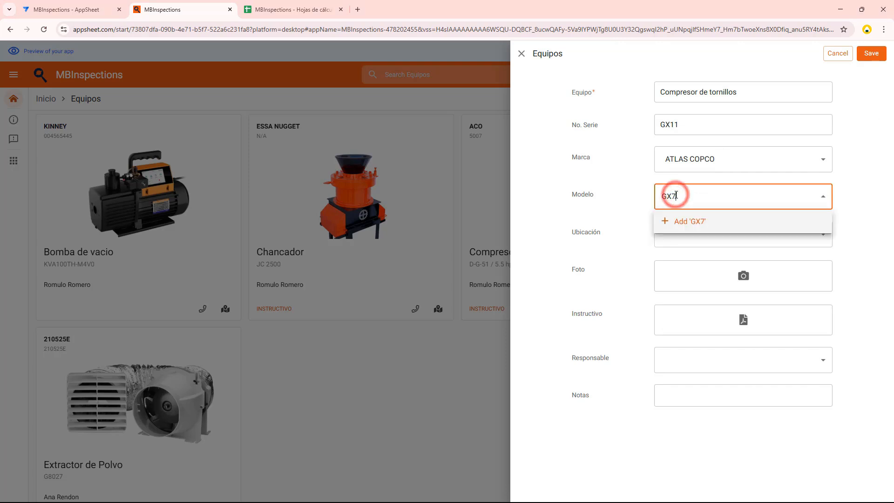
click(674, 222)
click(670, 231)
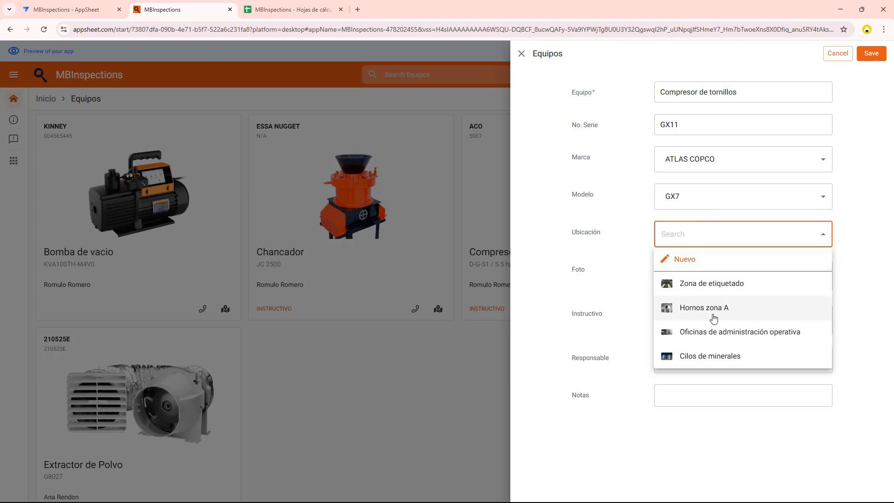
click(725, 285)
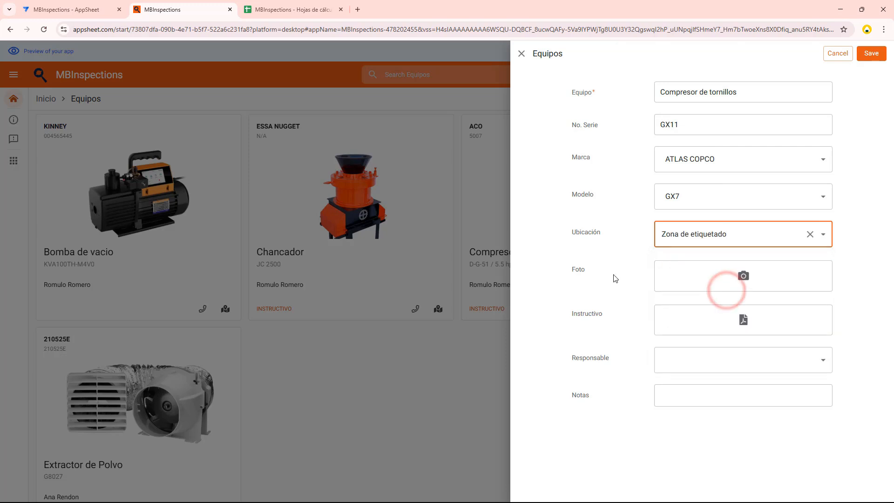
Attach the CompresorTornillos image from the Recursos folder as the equipment's photo
click(709, 279)
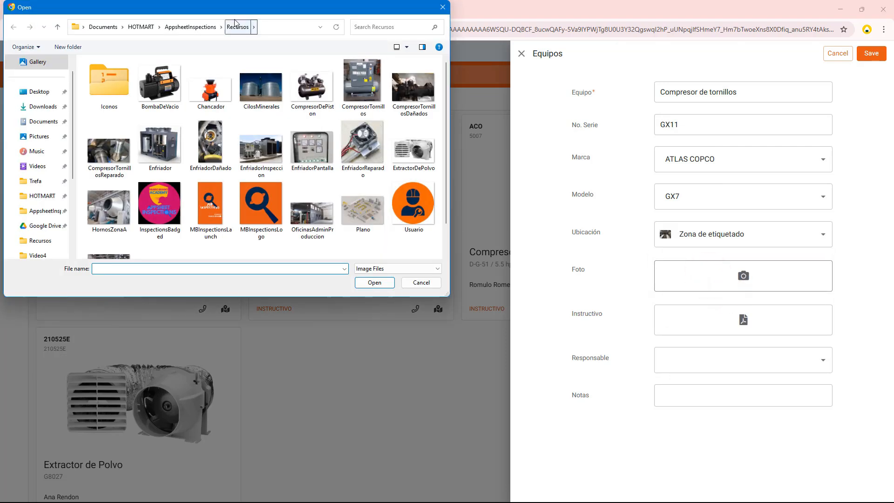
drag(231, 13, 401, 42)
drag(612, 320, 736, 414)
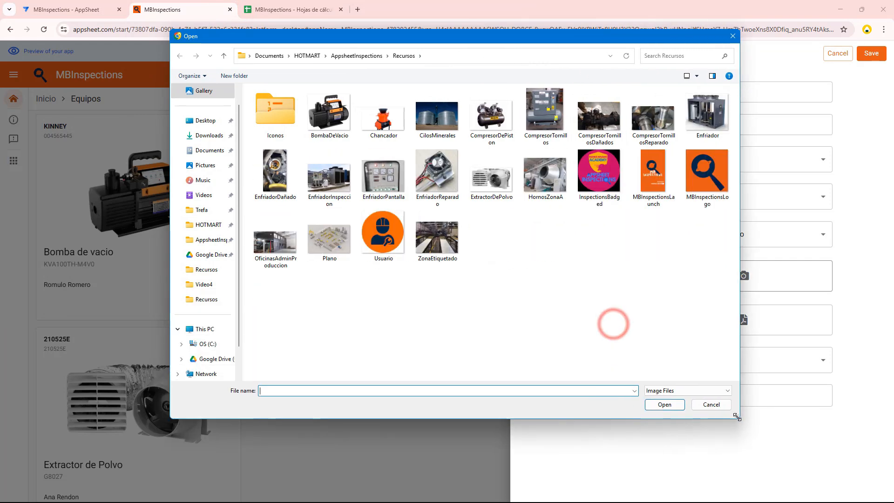
click(419, 172)
text(co)
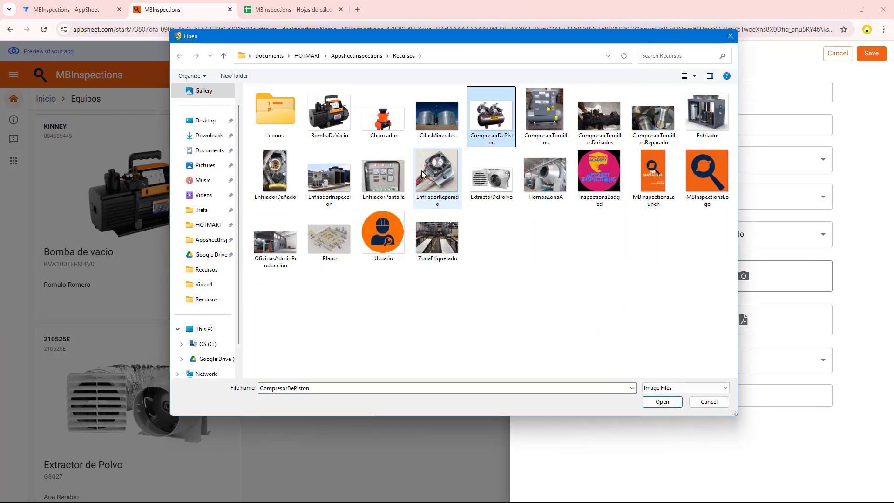
click(529, 120)
click(660, 401)
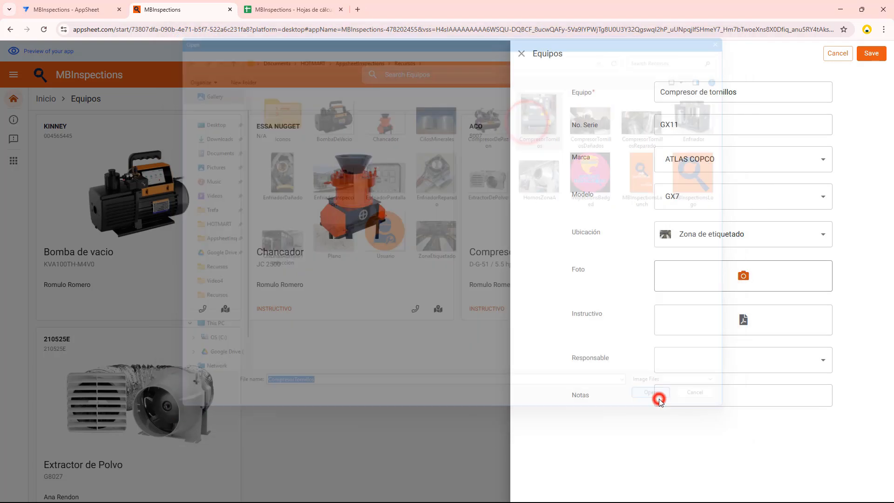
Assign the responsible person, enter the digital access code in the notes, and save the new equipment record
scroll(632, 315, down, 3)
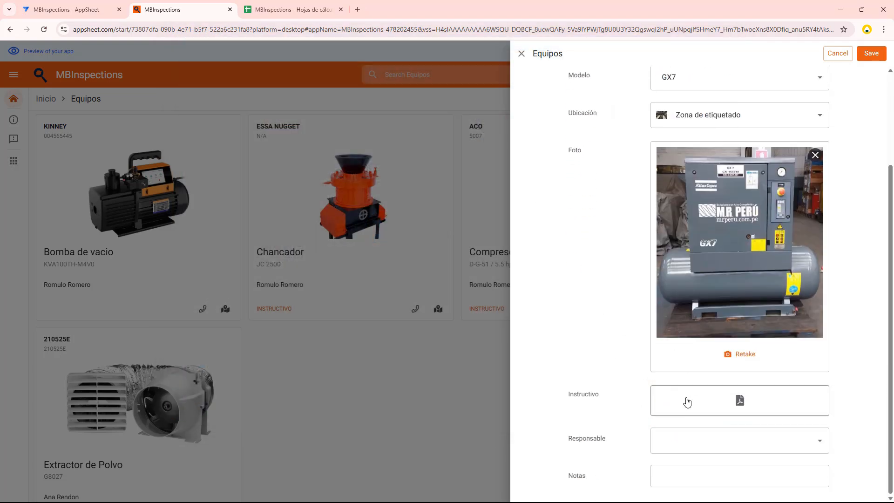
click(699, 440)
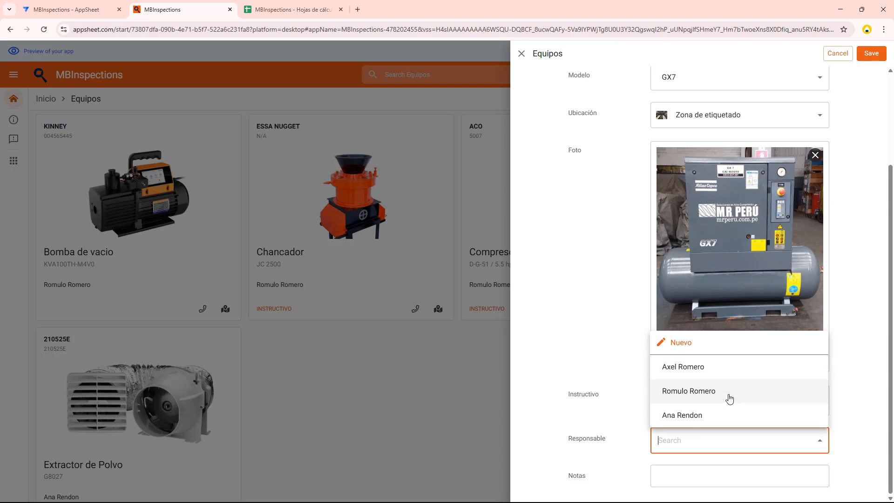
click(729, 399)
click(670, 468)
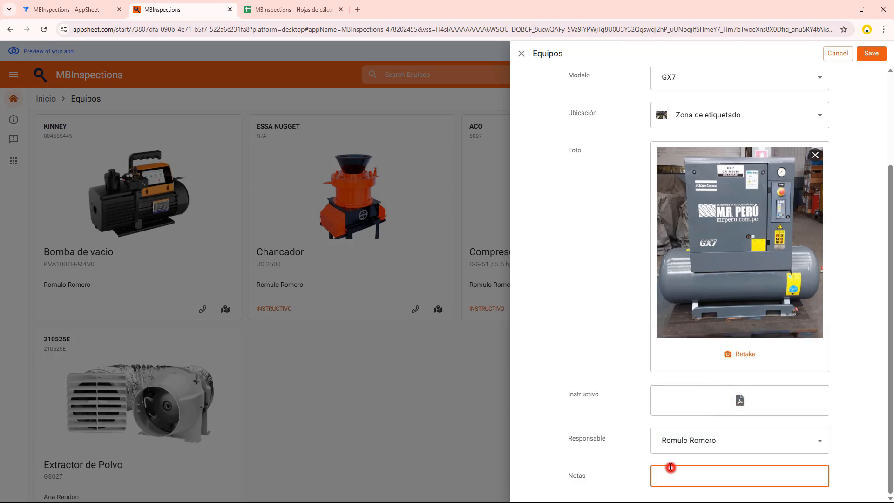
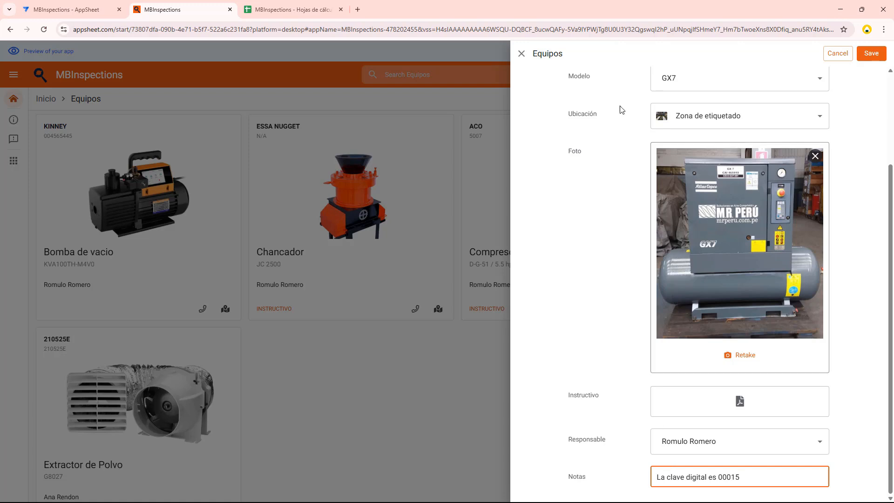
click(871, 53)
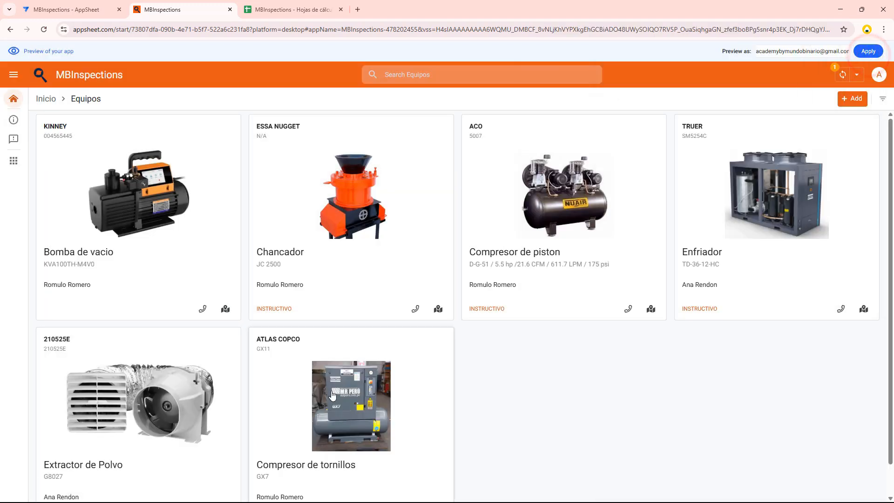
scroll(427, 410, down, 1)
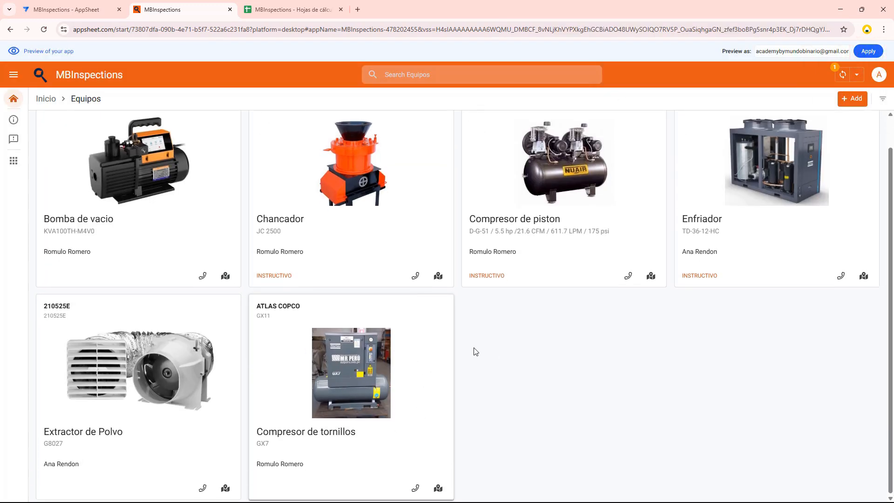
scroll(331, 409, up, 1)
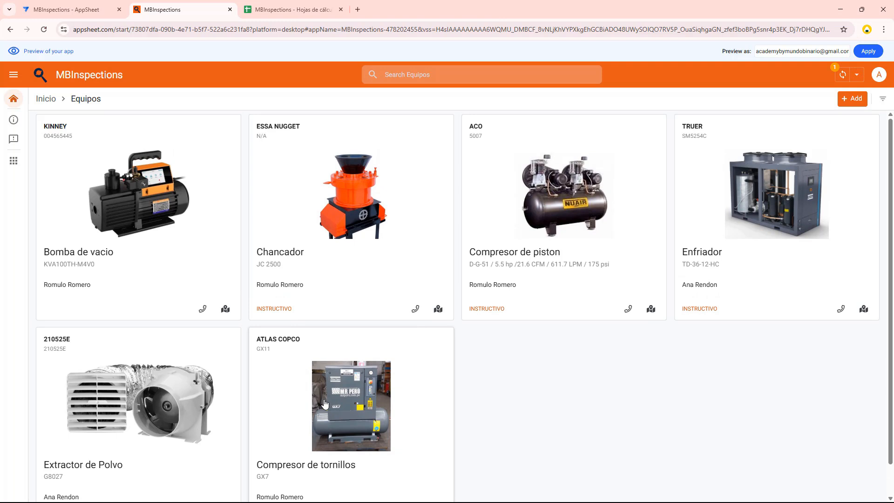
Open a new inspection form in Inspecciones, look through the selectable equipment, and close the form without saving
click(49, 101)
click(565, 188)
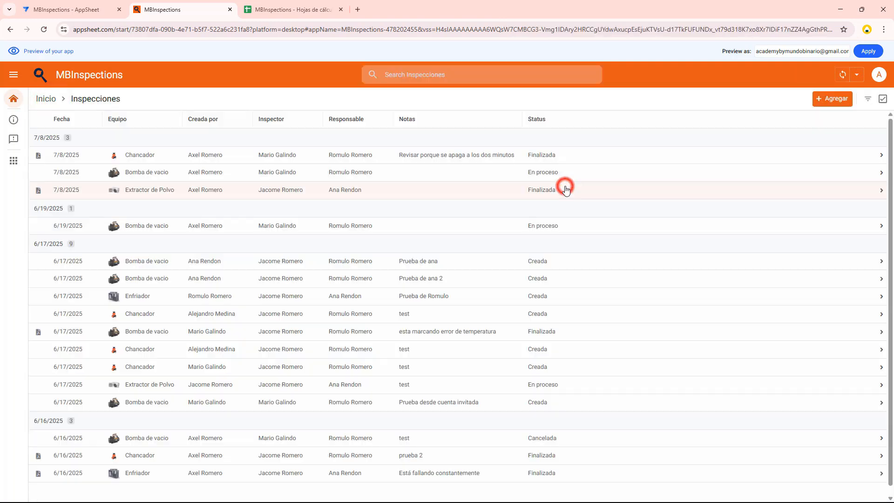
click(833, 98)
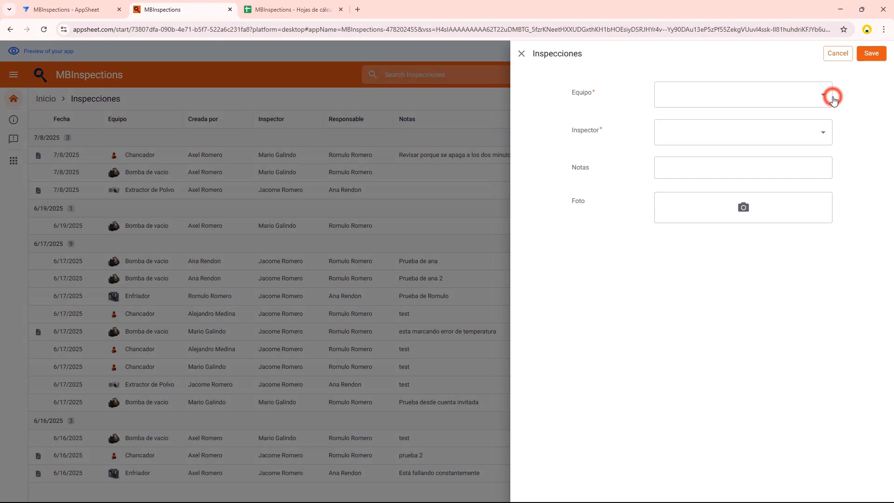
click(704, 99)
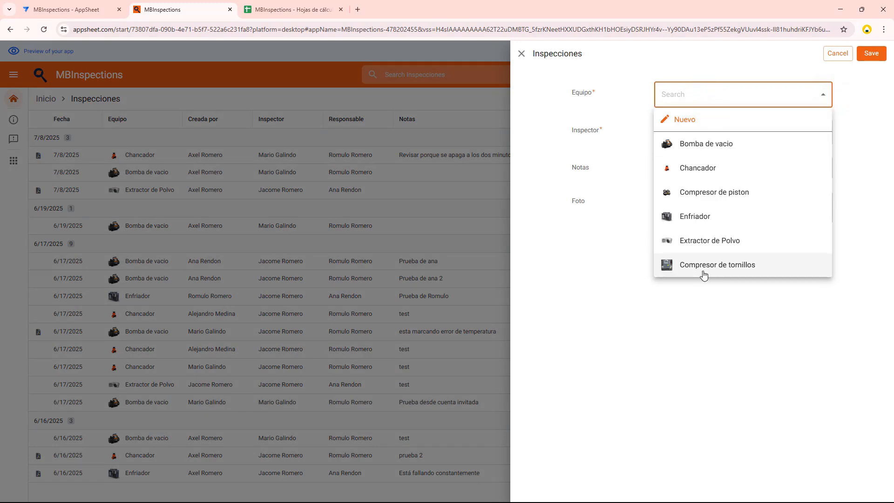
click(522, 53)
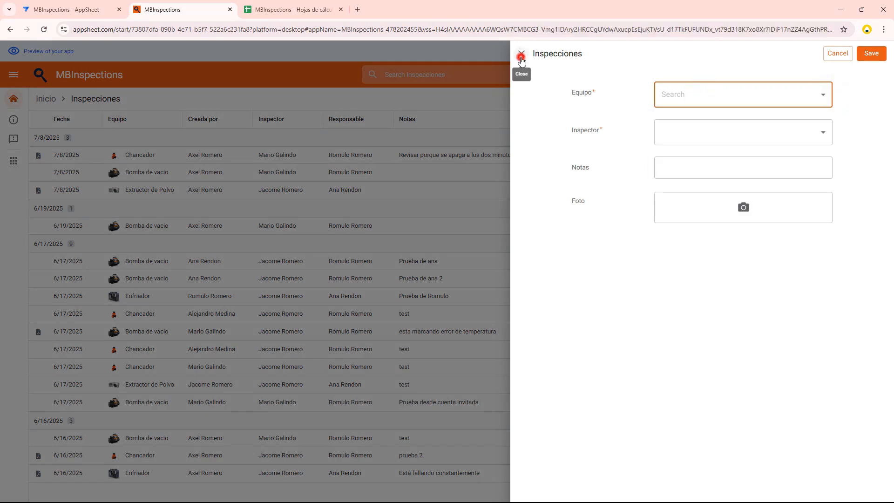
Open Zona de etiquetado from the Ubicaciones configuration and review its equipment through to the Compresor de tornillos
click(13, 102)
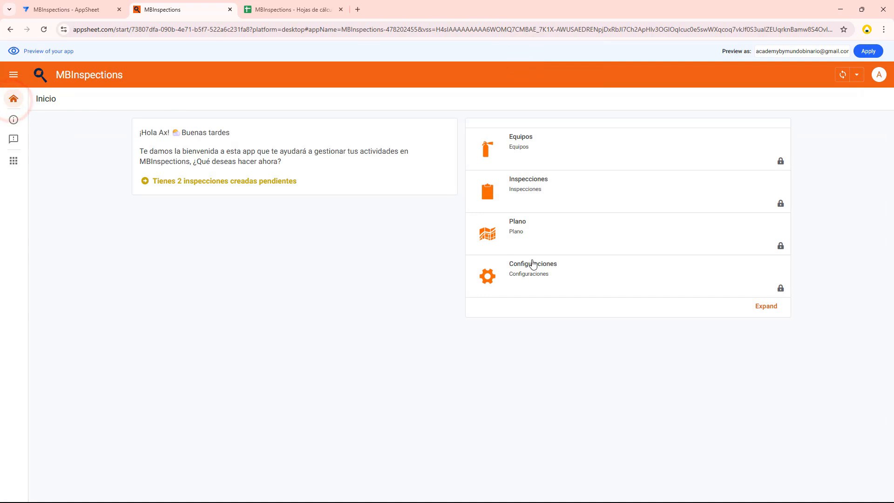
click(549, 275)
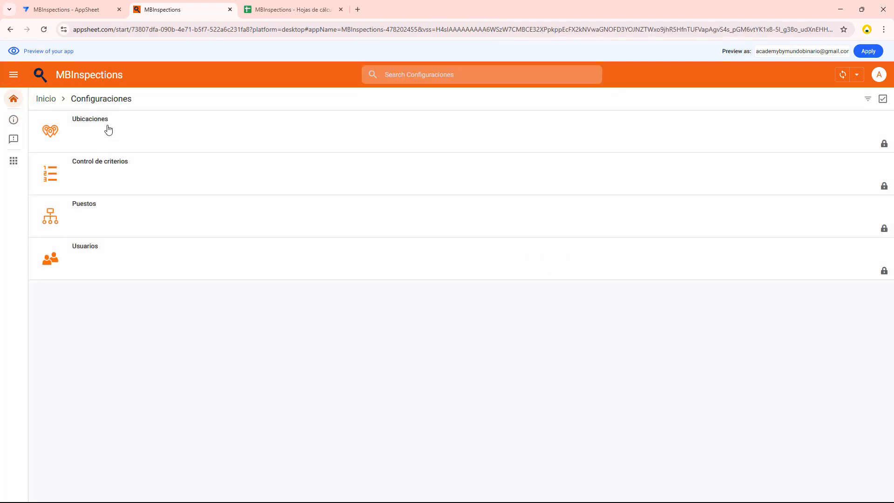
click(108, 129)
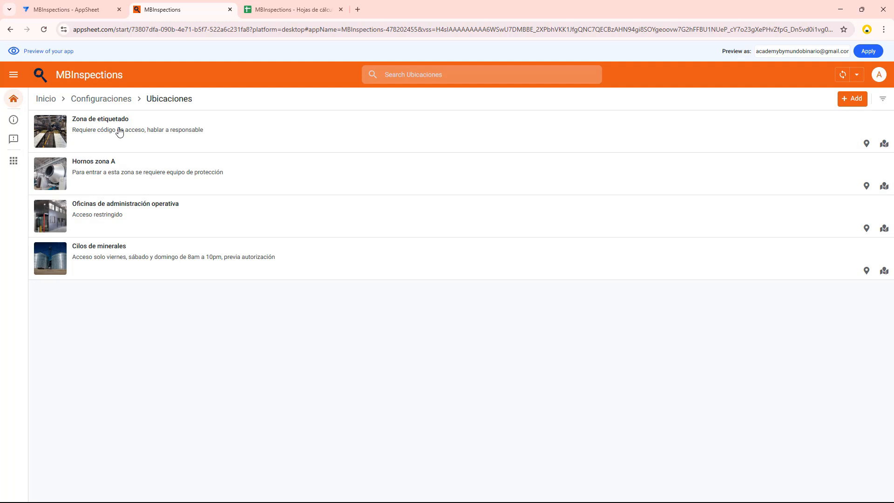
click(119, 131)
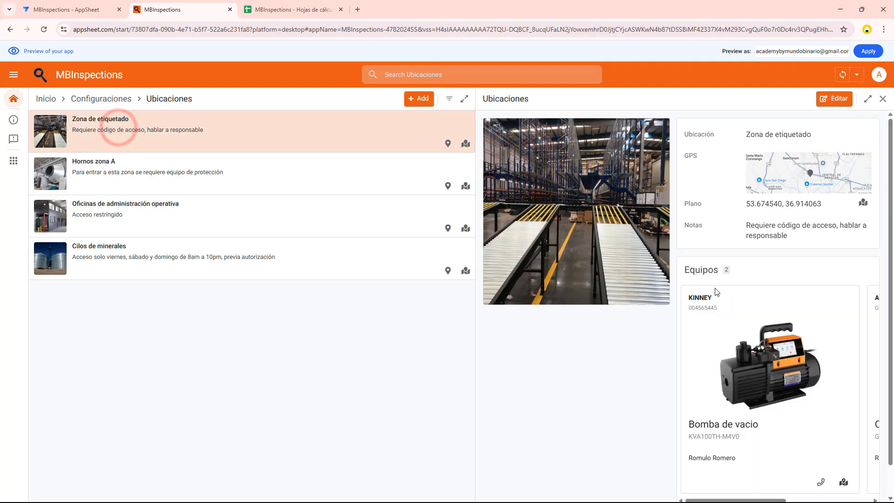
scroll(807, 378, down, 1)
drag(767, 467, 852, 468)
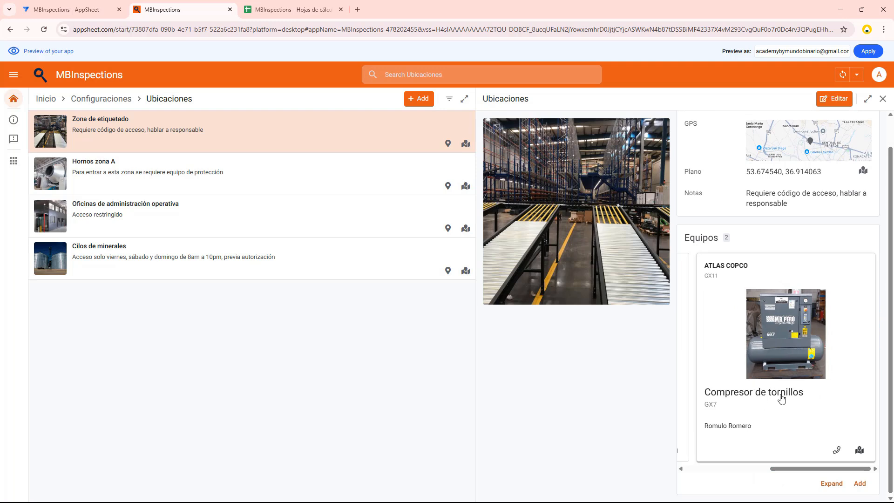
Open the Zona de etiquetado marker on the plant plan and review the location's details and equipment
click(105, 98)
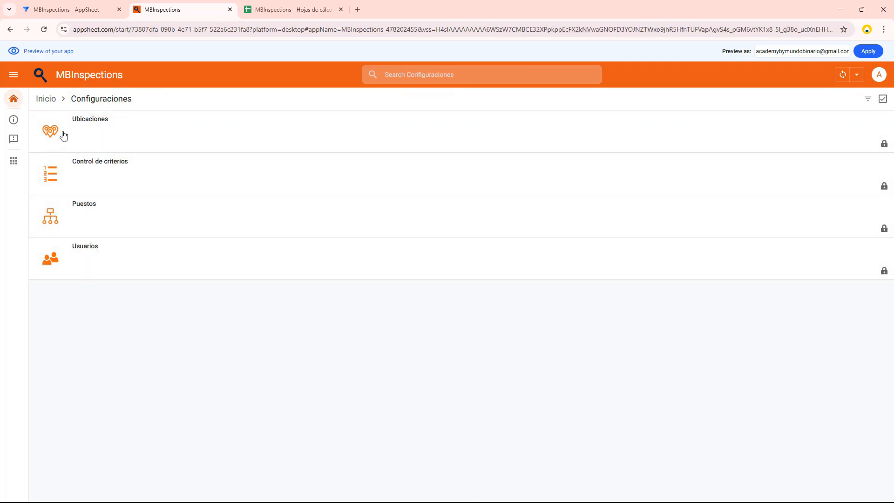
click(13, 98)
click(538, 222)
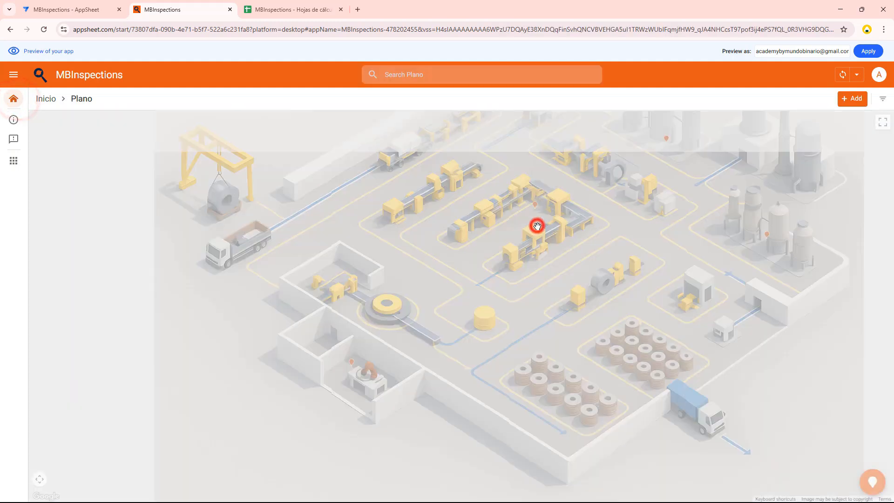
drag(309, 334, 253, 308)
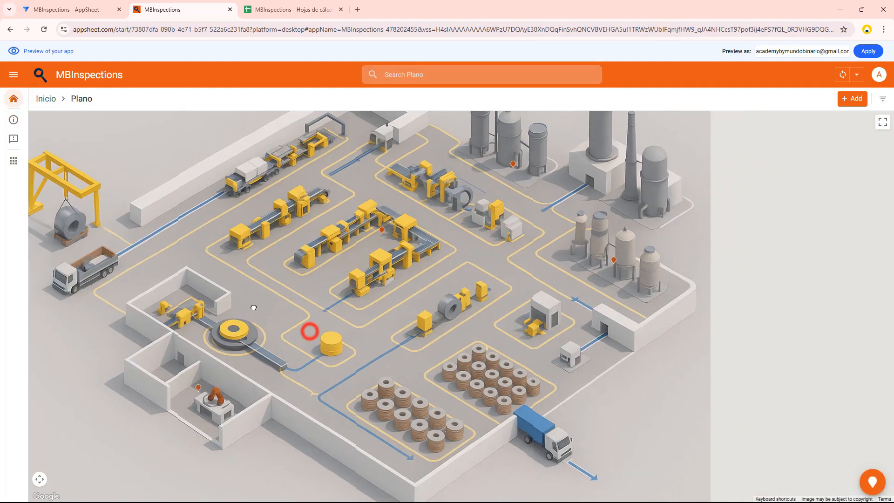
click(382, 232)
scroll(792, 302, down, 5)
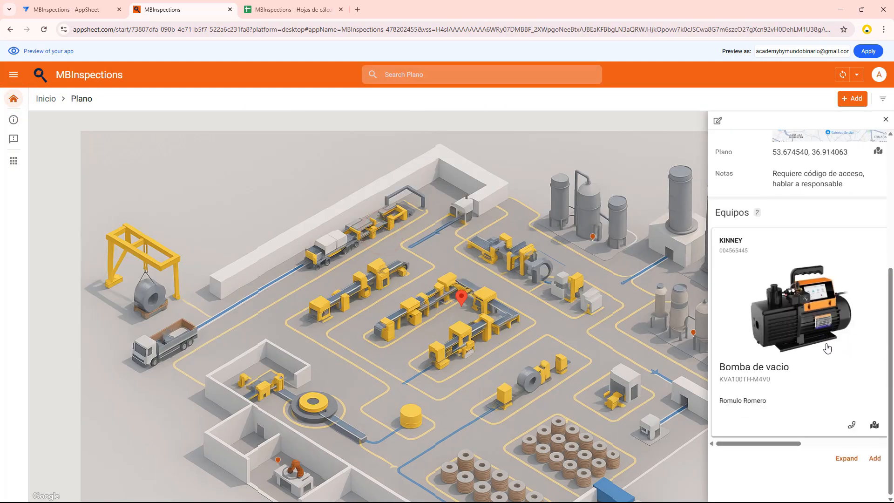
Check the location's equipment cards through to the Compresor de tornillos, and open Control de criterios in Configuraciones
drag(775, 445, 801, 444)
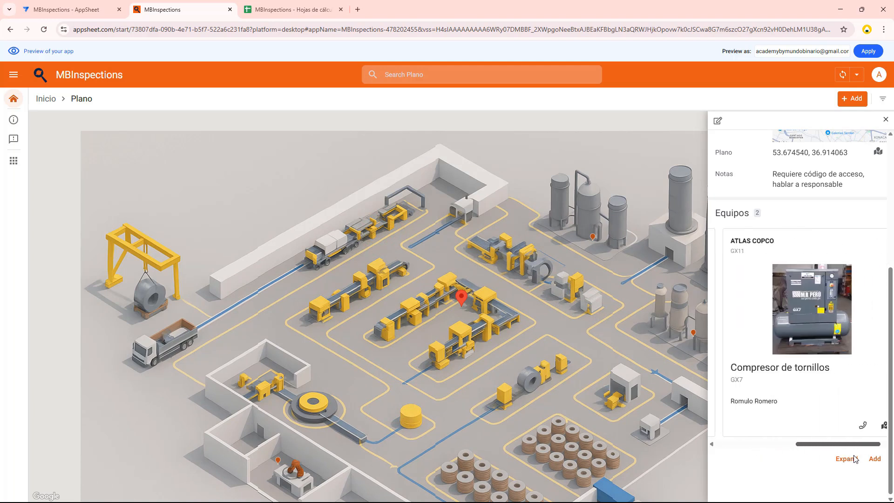
drag(855, 459, 769, 454)
click(51, 104)
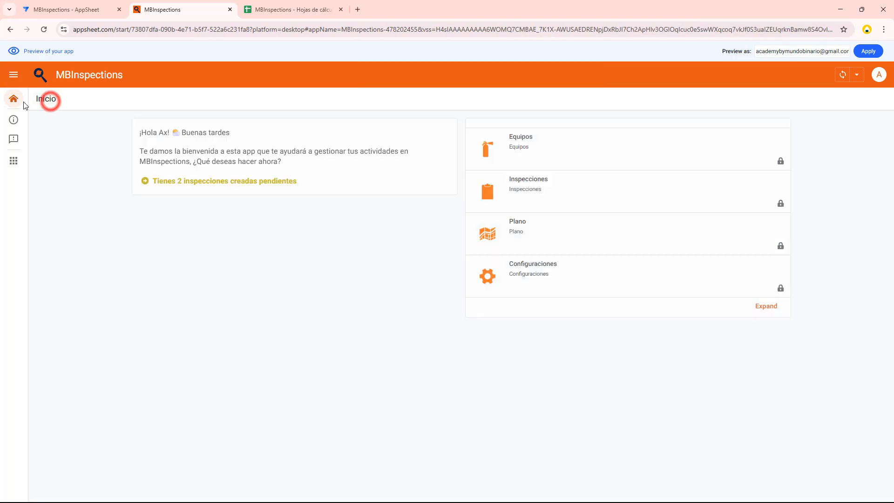
click(532, 278)
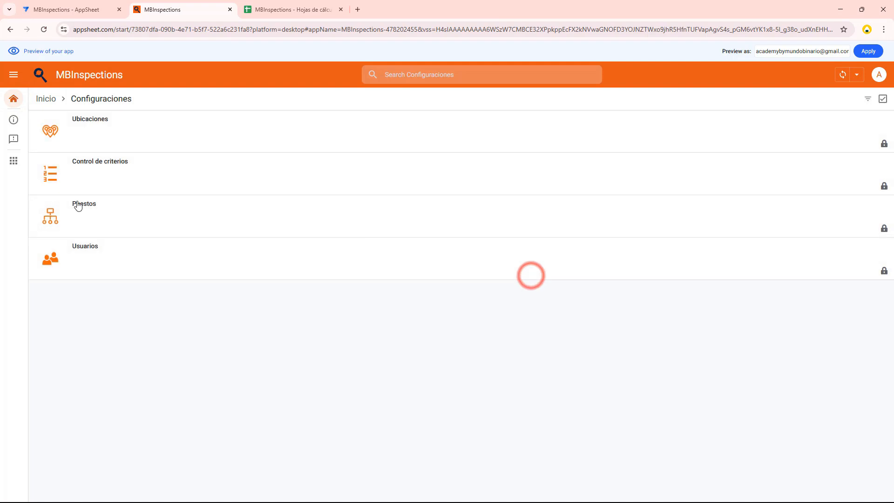
click(81, 175)
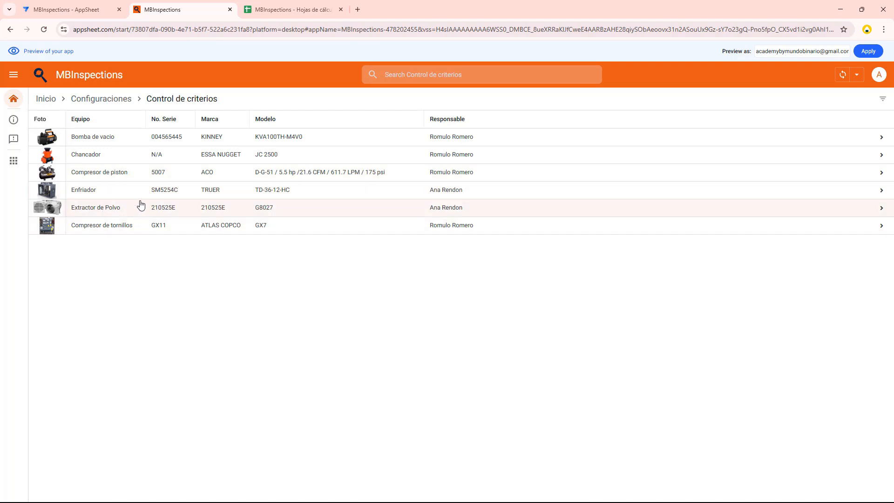
Review the evaluation criteria of the Compresor de tornillos and the Extractor de Polvo, and return to the equipment list
click(148, 226)
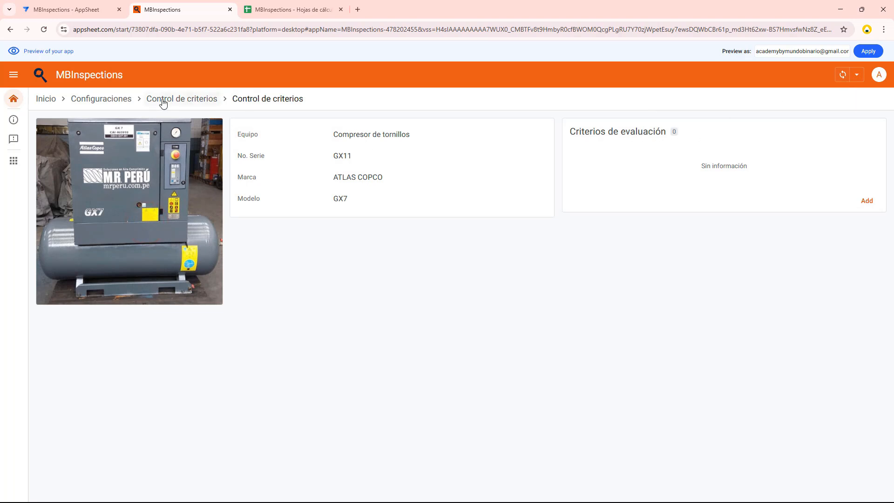
click(182, 100)
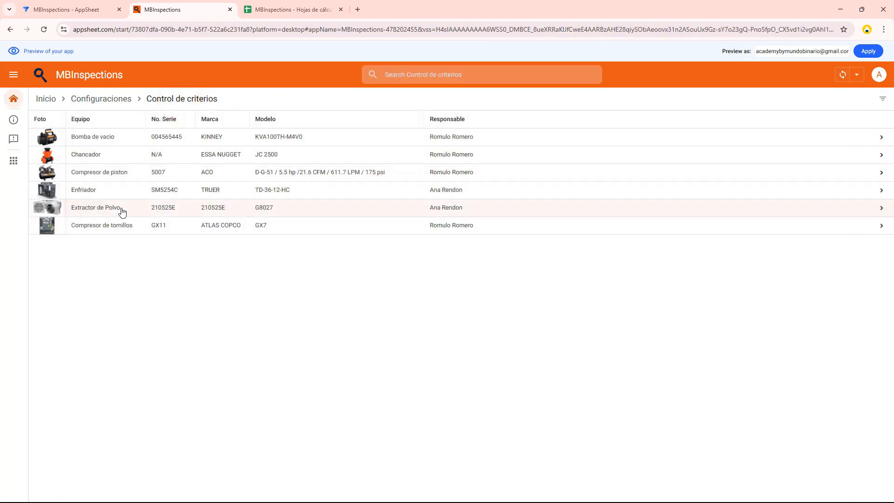
click(122, 211)
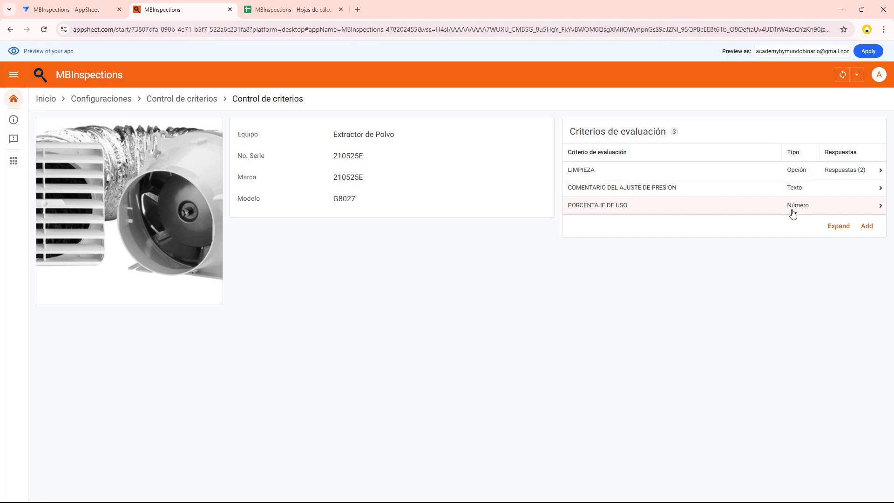
click(198, 101)
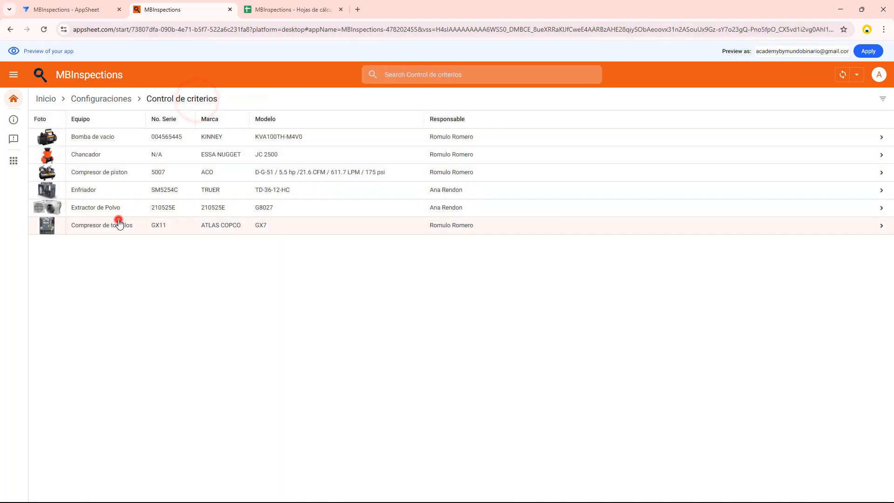
Add an Opción evaluation criterion named "Estado de limpieza del compresor" to the Compresor de tornillos and save it
click(119, 224)
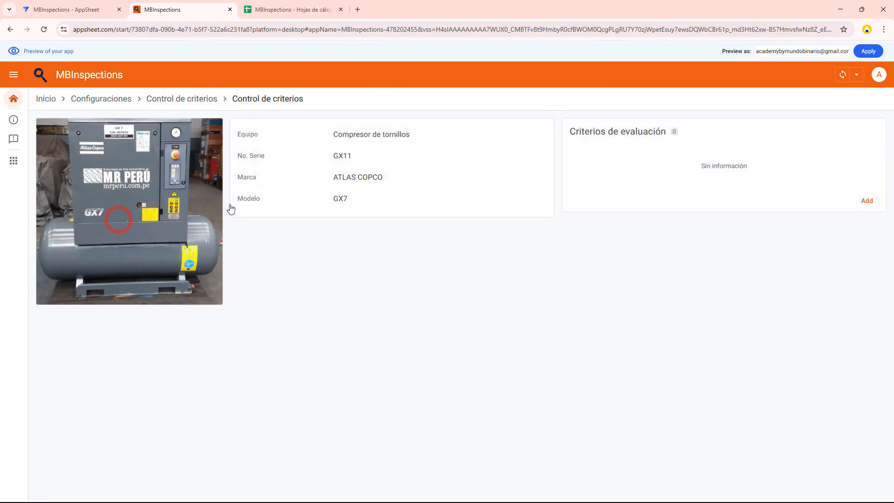
click(870, 201)
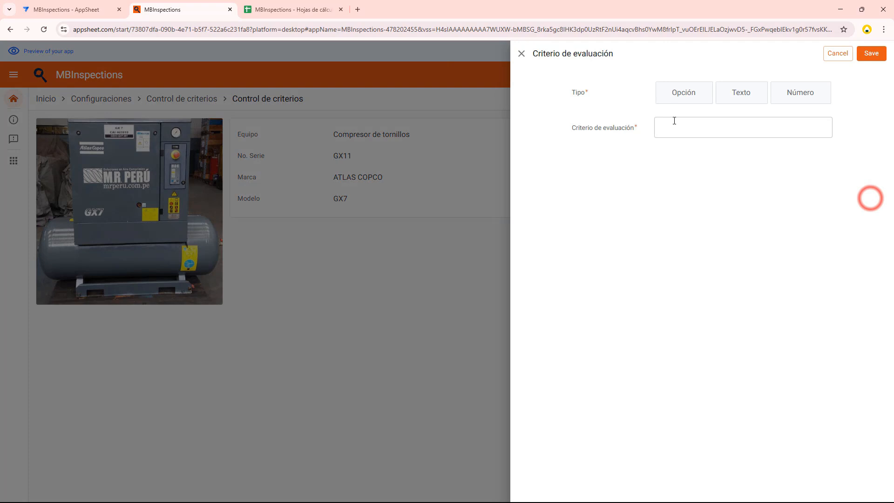
click(694, 98)
click(734, 128)
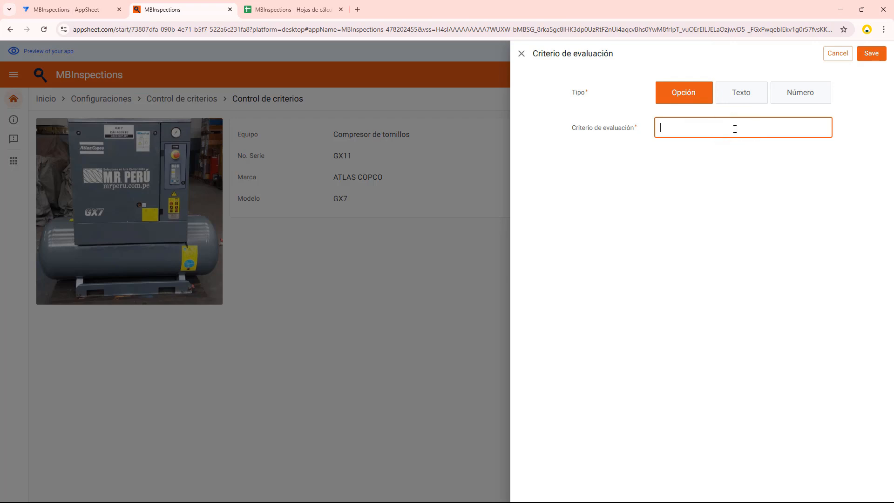
key(alt+Tab)
click(688, 128)
text(Estado de limpieza del compresor)
click(669, 171)
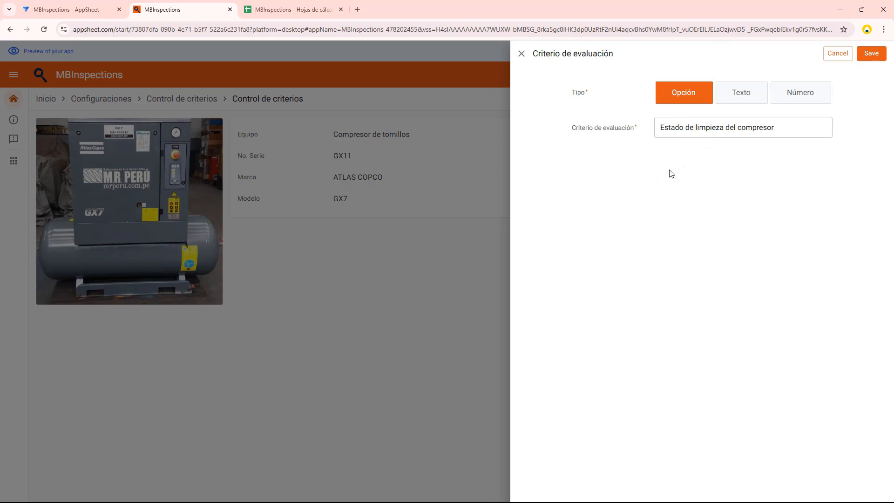
click(869, 55)
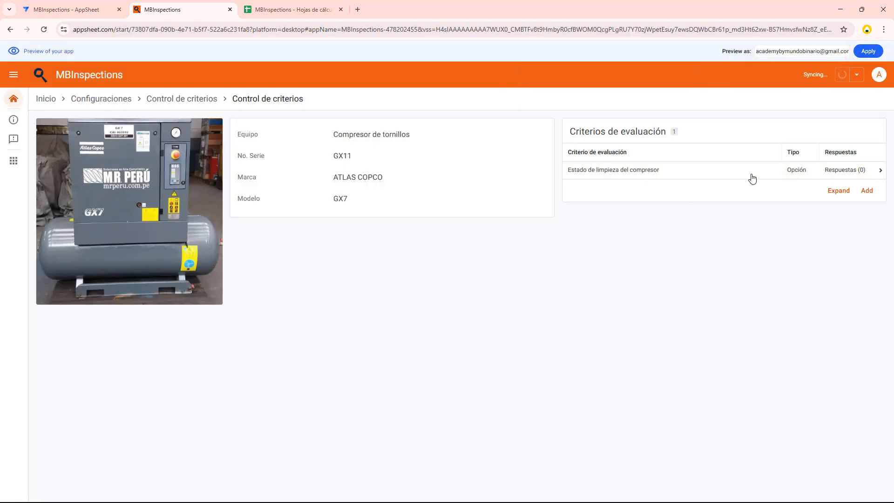
Open the compressor cleanliness criterion and save SUCIO as an answer option
click(843, 173)
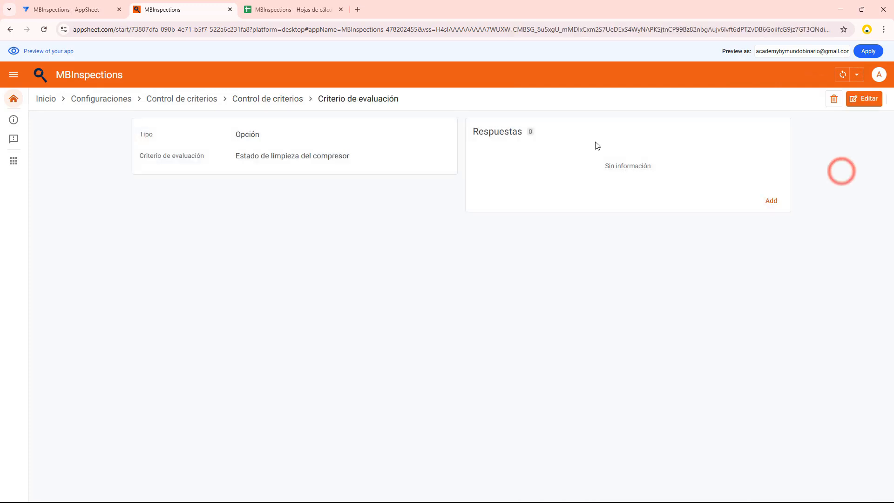
click(774, 204)
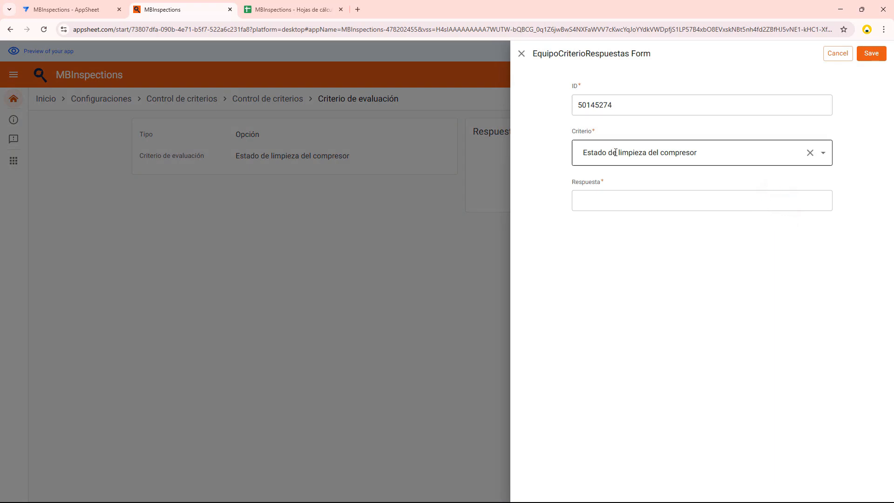
click(608, 196)
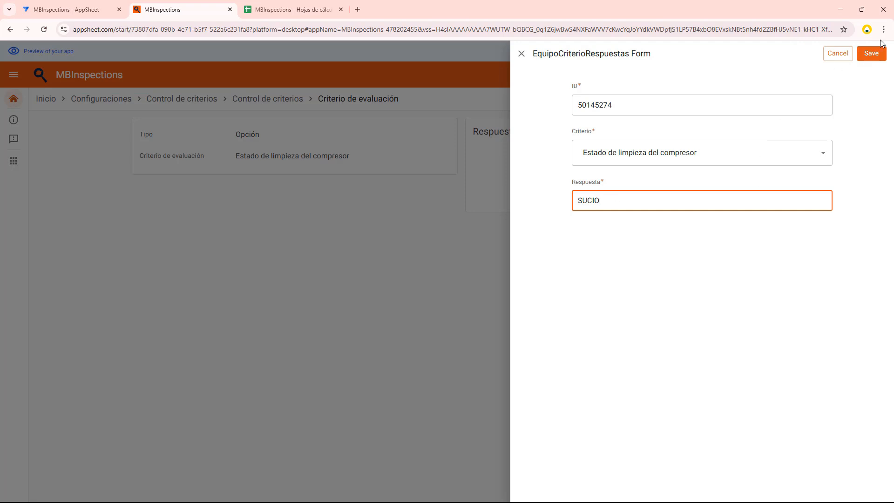
click(873, 55)
Add LIMPIO as another answer option for the cleanliness criterion and save it
click(772, 191)
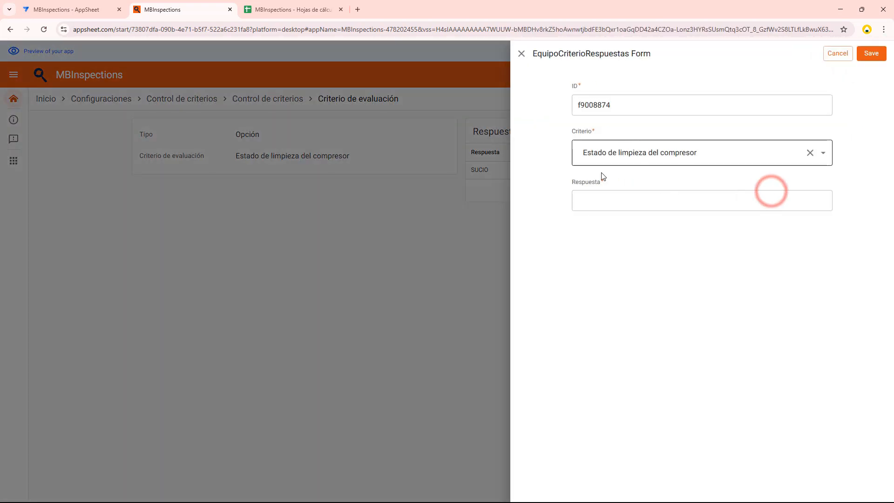
click(598, 202)
click(601, 202)
text(LIMPIO)
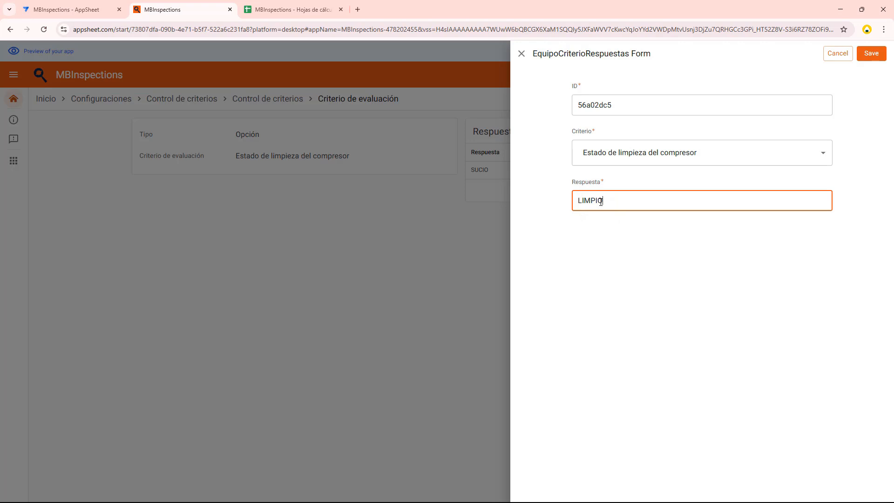
click(871, 53)
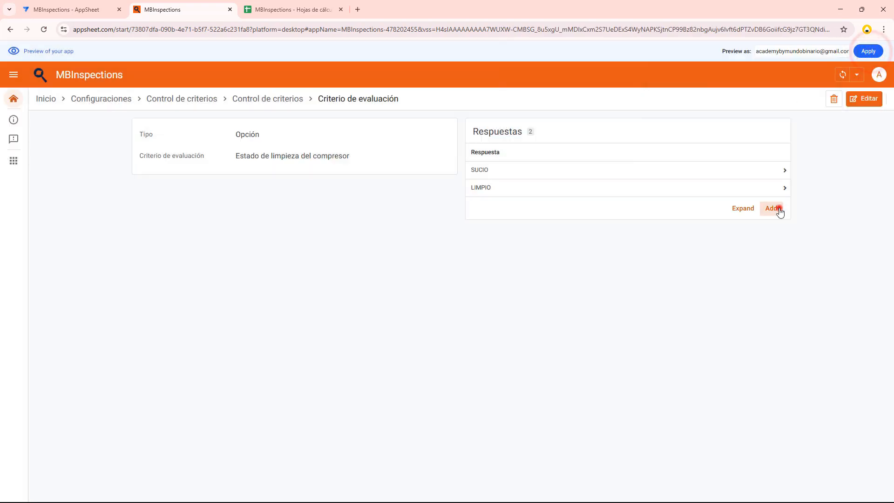
Add N/A as an answer option for the cleanliness criterion and save it
click(776, 208)
click(609, 198)
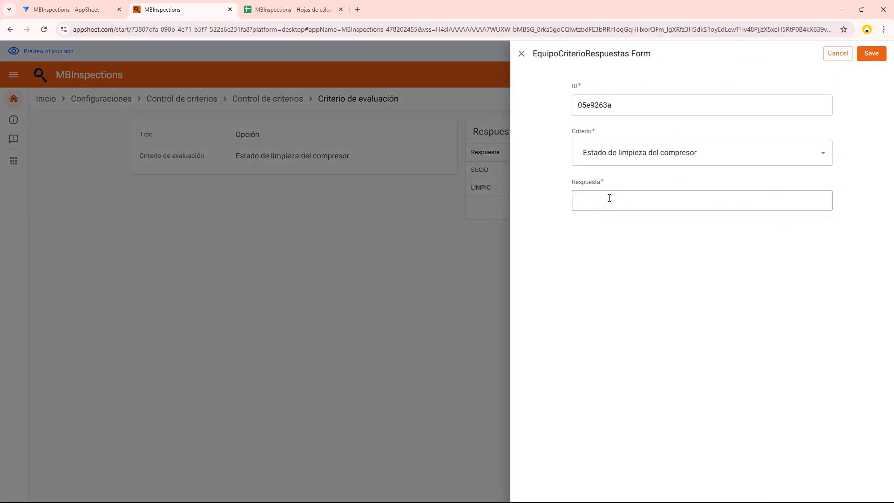
click(609, 198)
text(N/A)
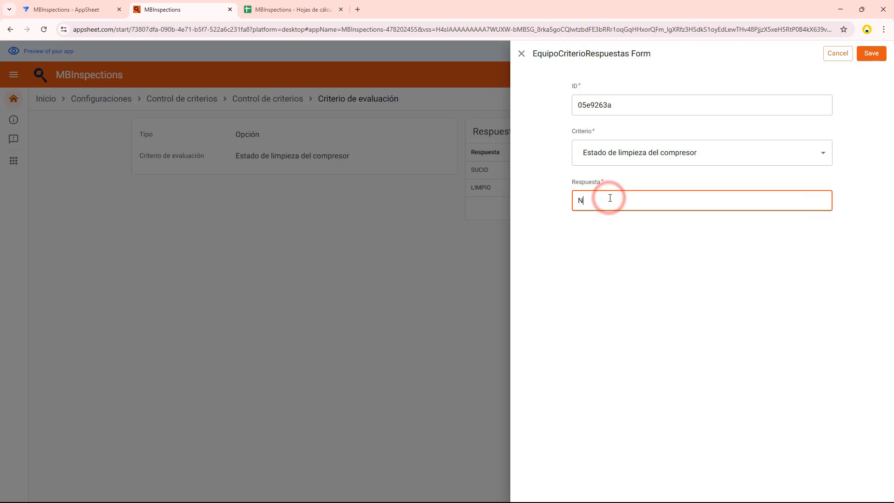
click(872, 53)
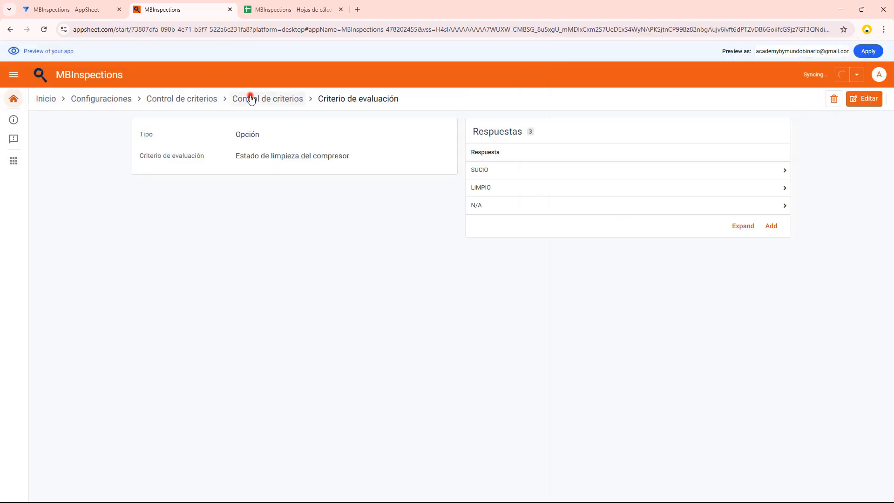
Return to the compressor's criteria and save a new Opción criterion named "Compruebe si hay posibles fugas"
click(252, 99)
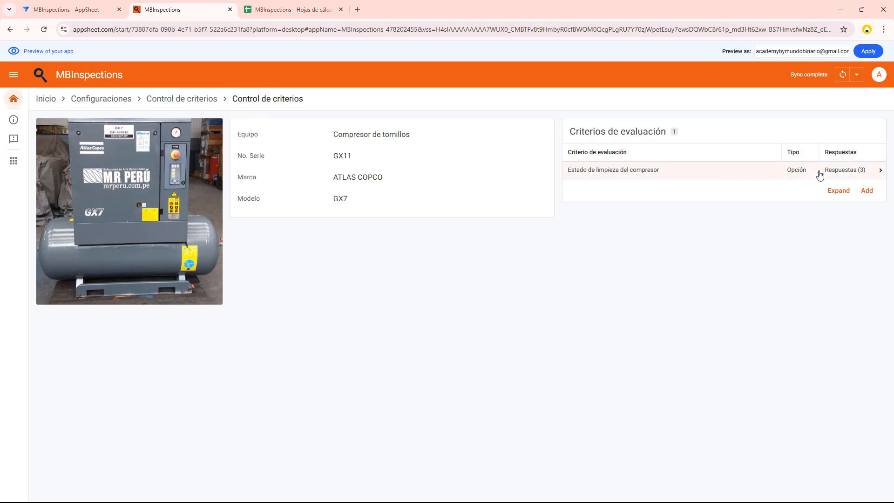
click(866, 191)
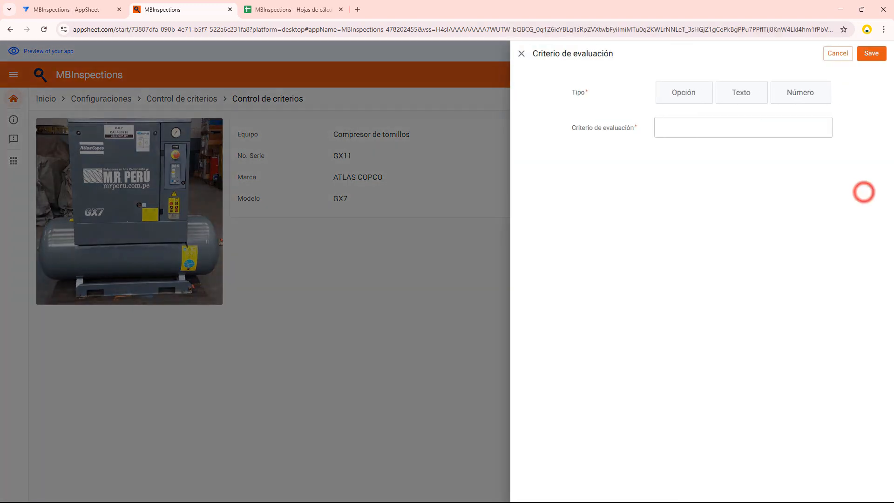
click(683, 98)
click(679, 124)
text(Compruebe si hay posibles fugas)
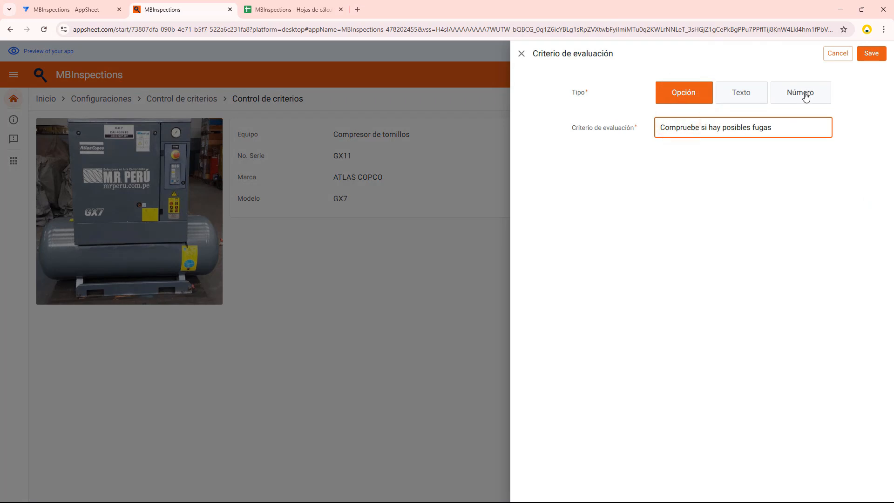
click(869, 54)
Open the possible-leaks criterion and save NO as an answer option
click(756, 189)
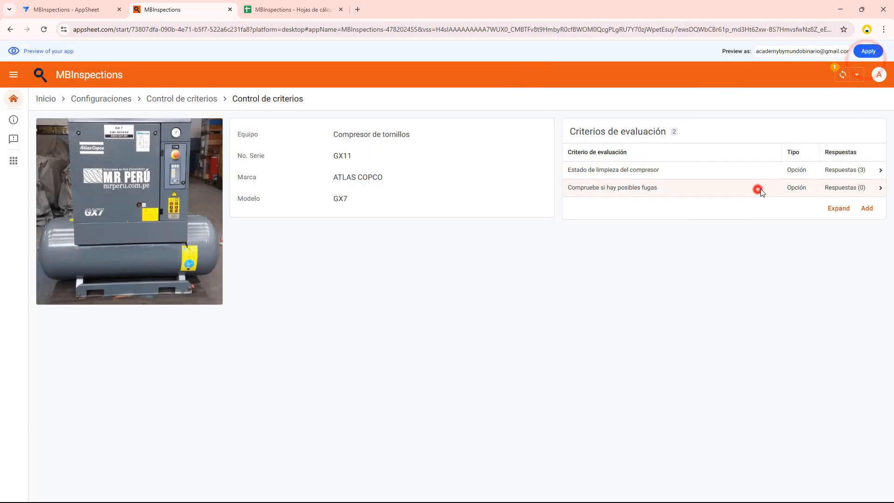
click(769, 199)
click(628, 197)
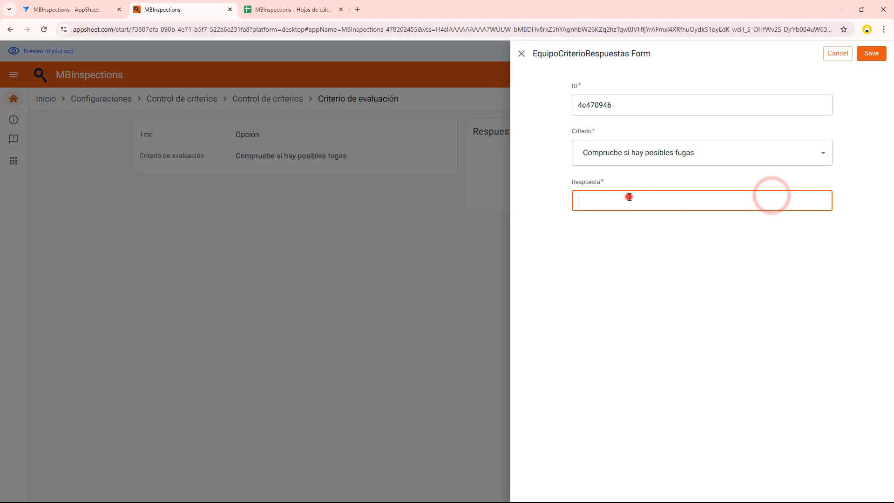
text(NO)
click(871, 53)
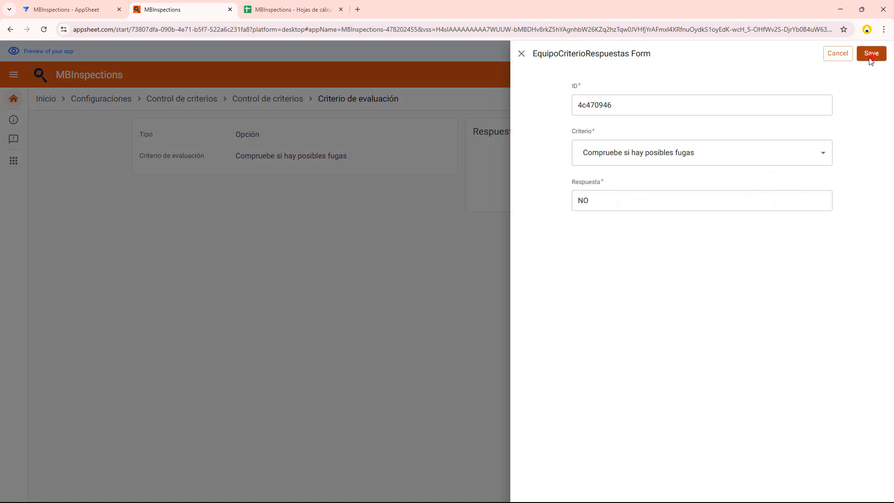
Add SI as another answer option for the possible-leaks criterion and save it
click(766, 191)
click(664, 190)
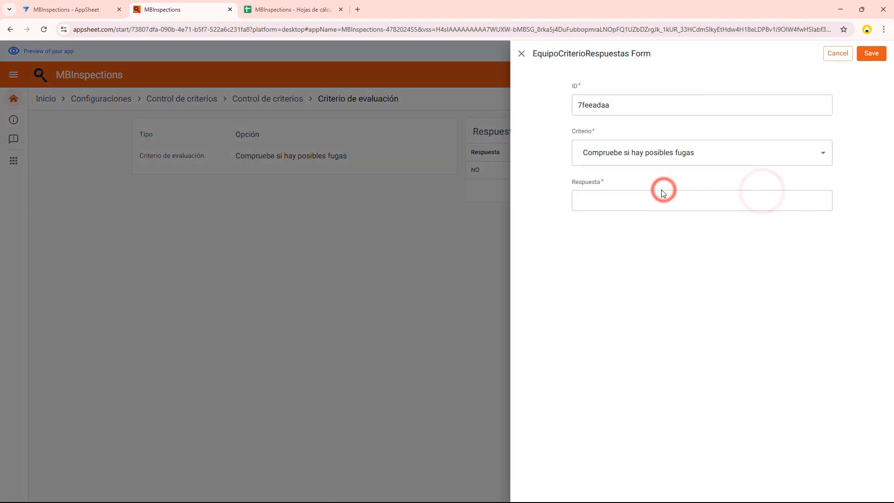
click(695, 197)
text(SI)
click(872, 53)
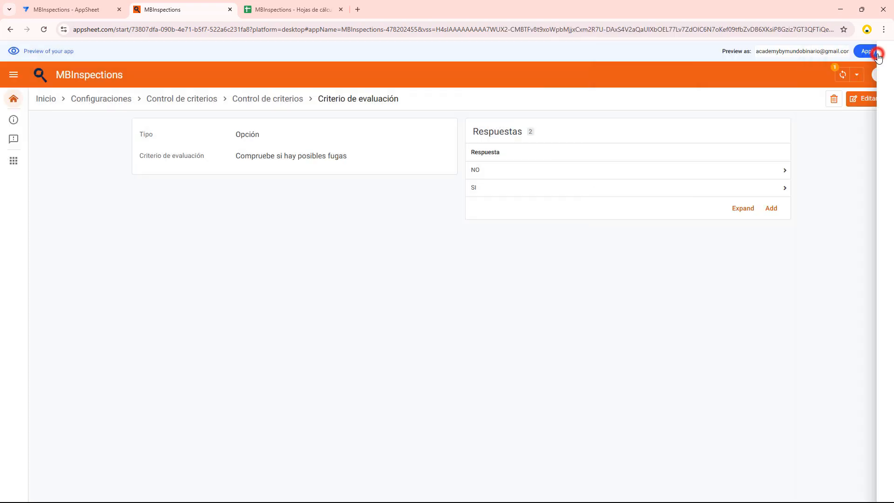
Return to the compressor's criteria and save a new Número criterion named "Niveles aceite"
click(287, 99)
click(859, 209)
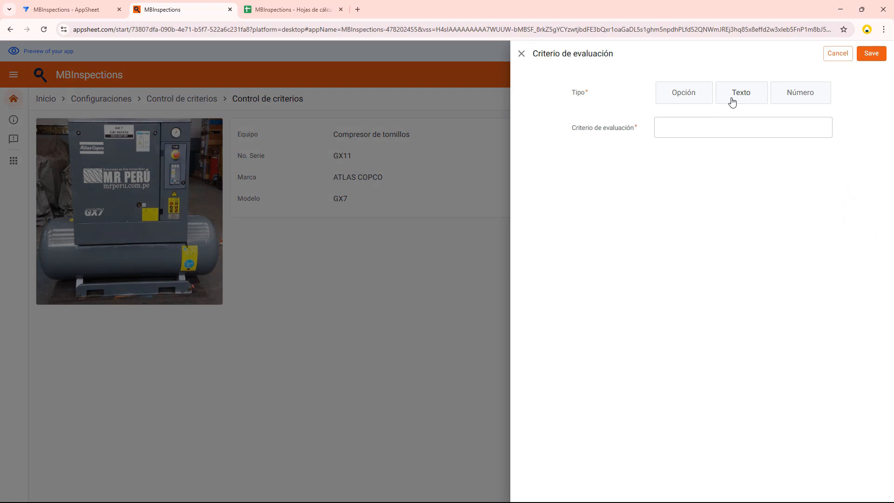
click(775, 96)
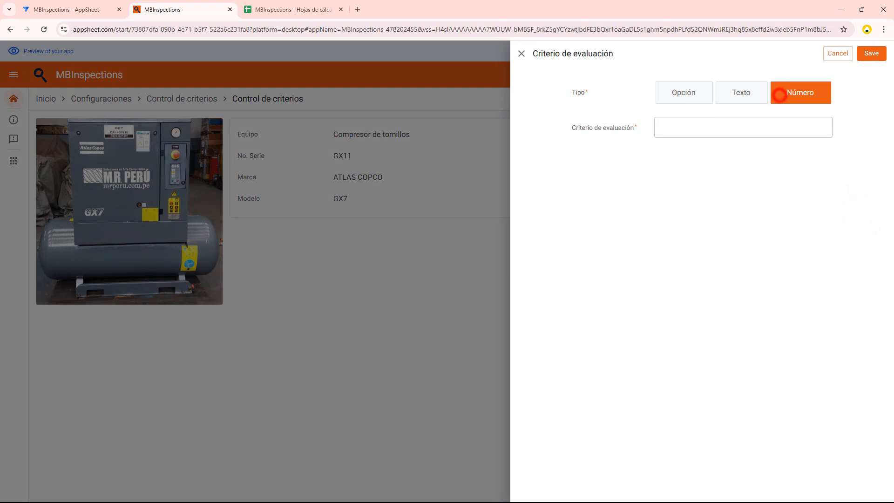
click(727, 137)
text(Niveles aceite)
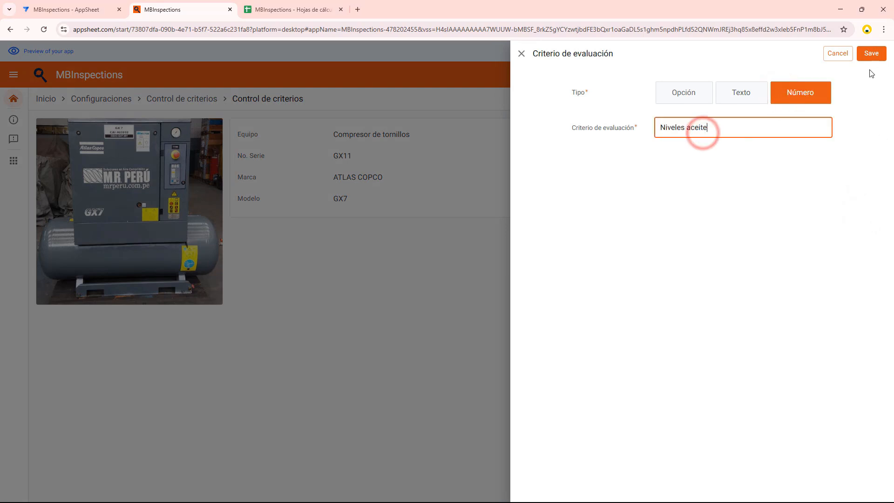
click(872, 55)
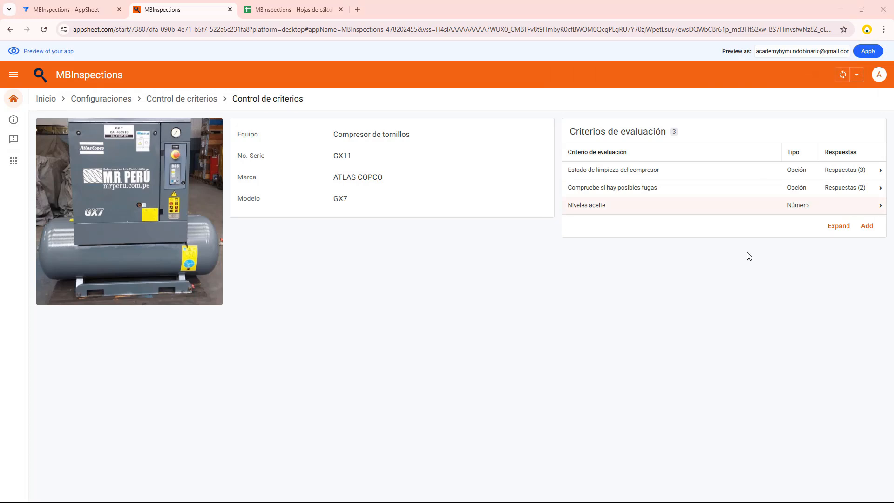
Add a Texto evaluation criterion named "Mensaje de alerta del interruptor" to the compressor and save it
click(867, 226)
click(742, 93)
click(633, 140)
click(657, 135)
text(Mensaje de alerta del interruptor)
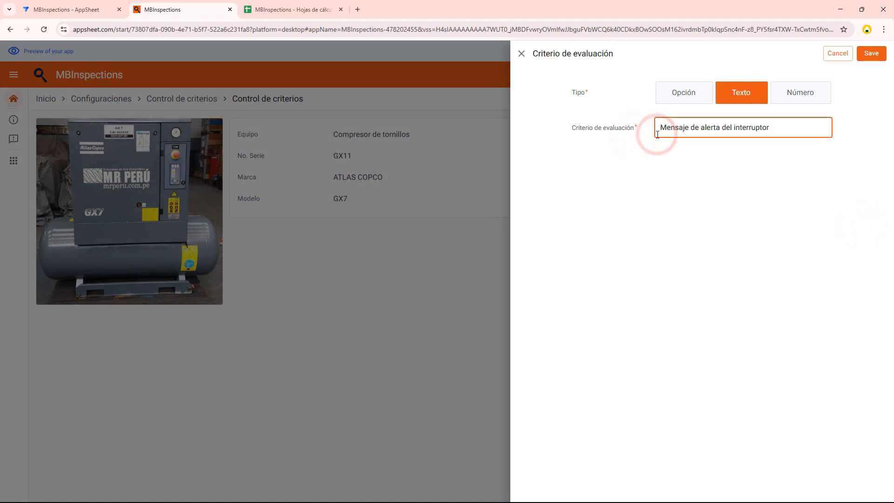
click(870, 60)
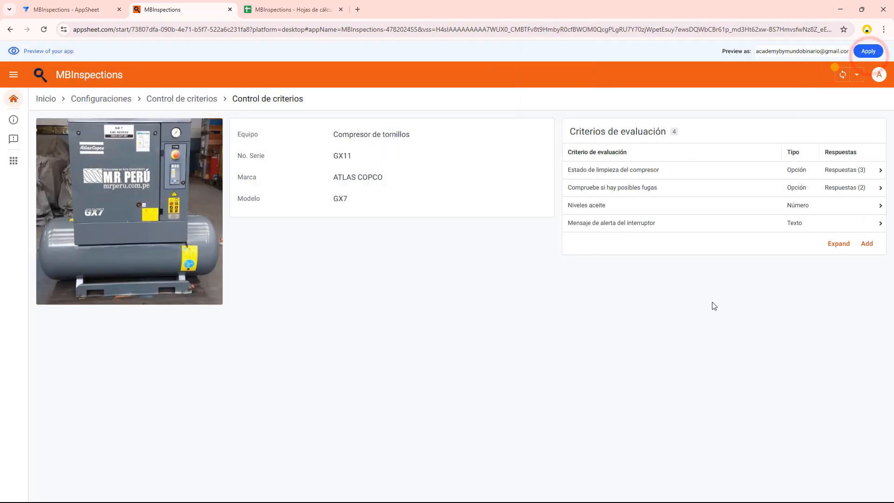
Return to Configuraciones and look up the registered users' e-mails in the Usuarios sheet of the MBInspections spreadsheet
click(187, 100)
click(113, 99)
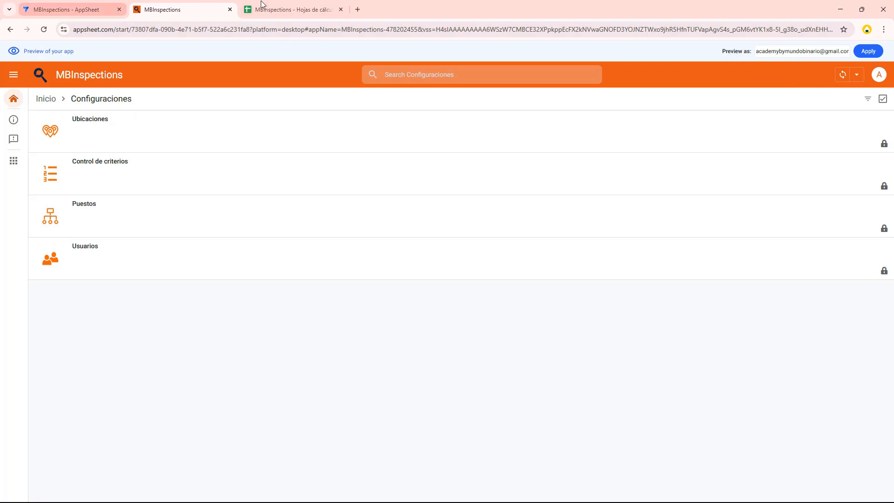
triple_click(820, 51)
click(298, 8)
key(ctrl+c)
click(73, 164)
click(84, 152)
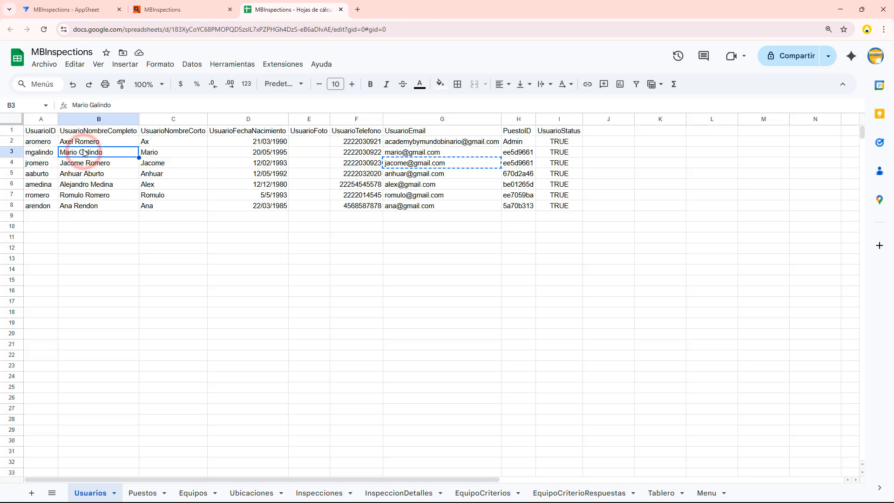
Switch back to the MBInspections app and start a new inspection with Compresor de tornillos as its Equipo
click(70, 9)
click(168, 9)
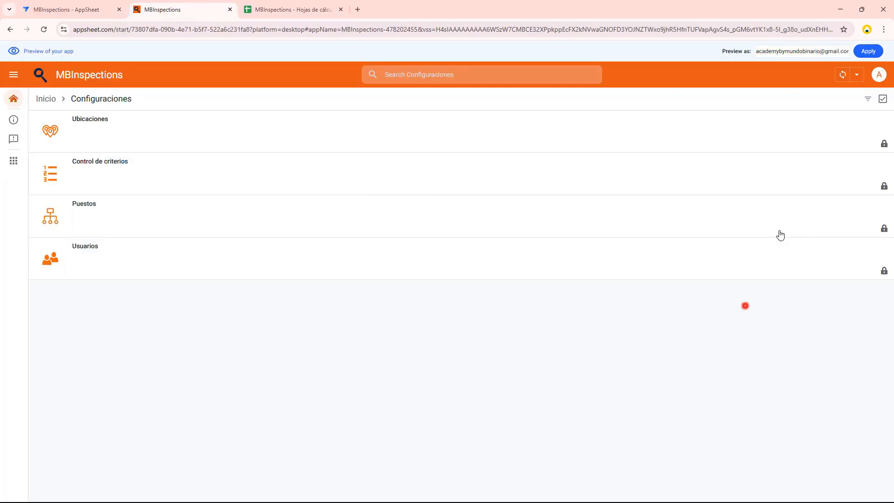
click(14, 99)
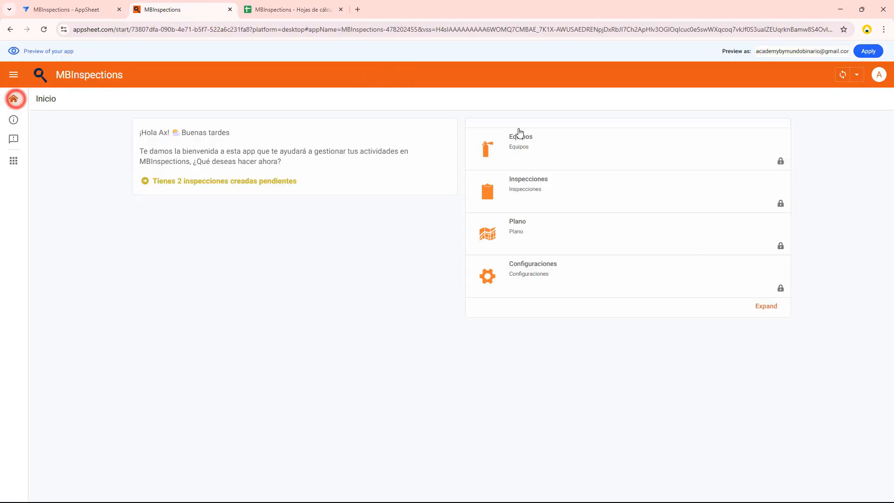
click(541, 190)
click(834, 98)
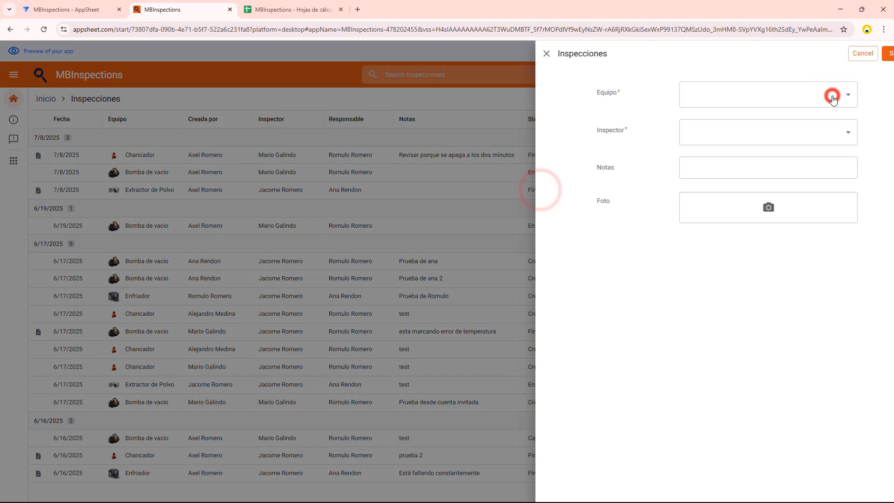
click(773, 93)
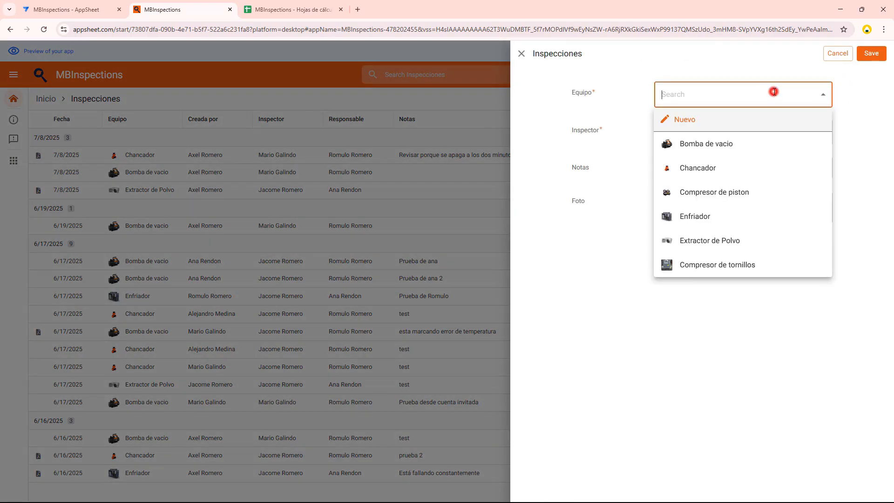
click(762, 272)
Display the available inspectors and check the users' positions in the Usuarios view of the AppSheet editor preview
click(716, 134)
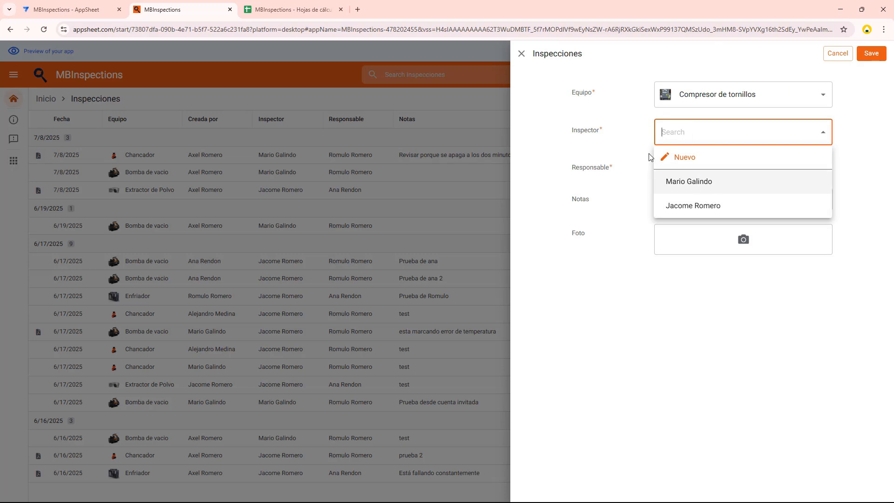
click(93, 9)
scroll(615, 289, down, 2)
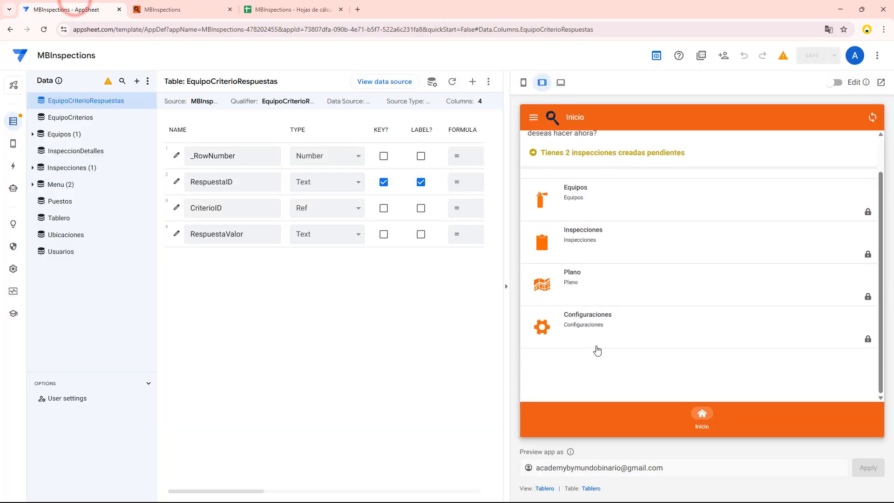
click(593, 336)
click(580, 275)
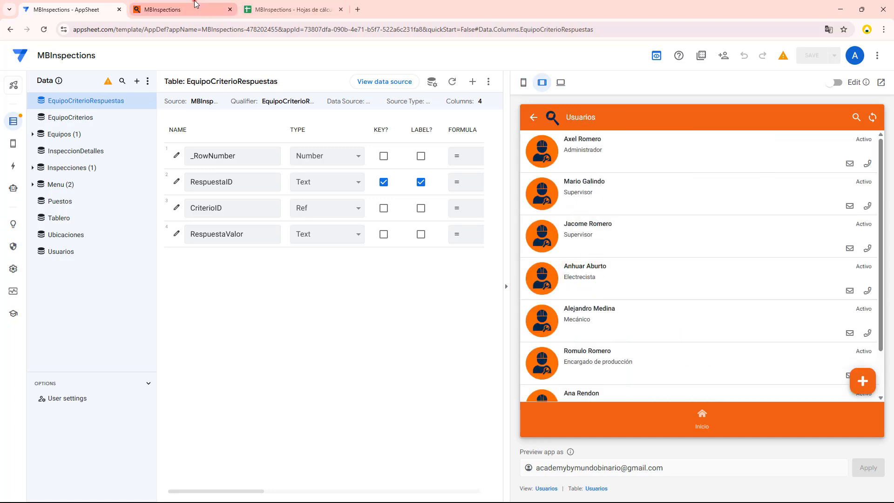
Return to the inspection form and choose the first listed supervisor as Inspector, reviewing the assigned Responsable
click(177, 9)
click(698, 139)
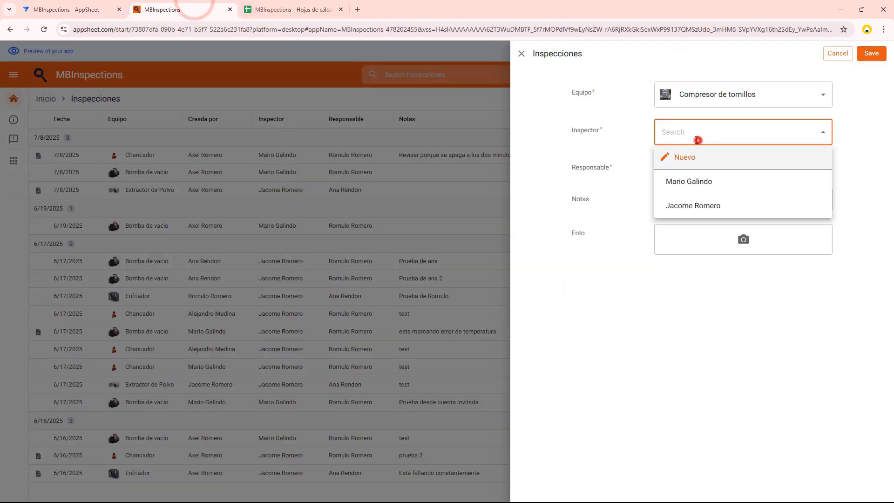
click(694, 184)
click(664, 167)
click(714, 166)
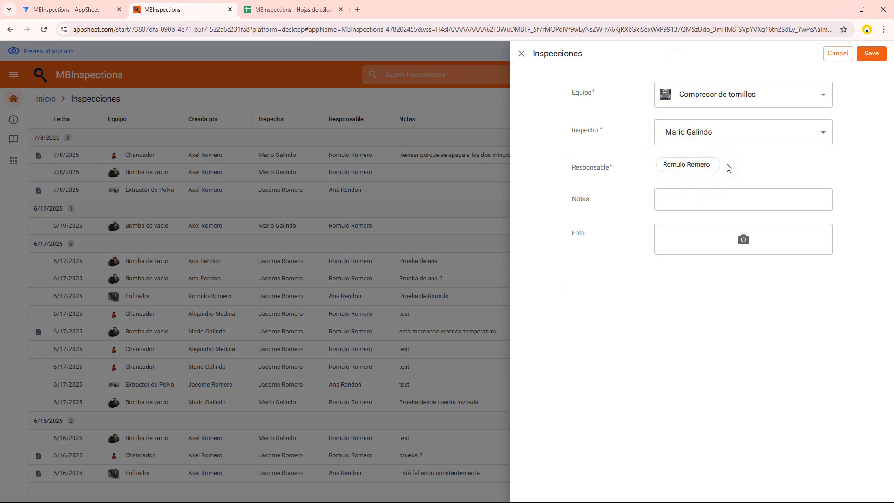
Enter "Está mostrando fallas cada 2h" as the inspection's Notas and save the inspection
click(671, 199)
text(Esta)
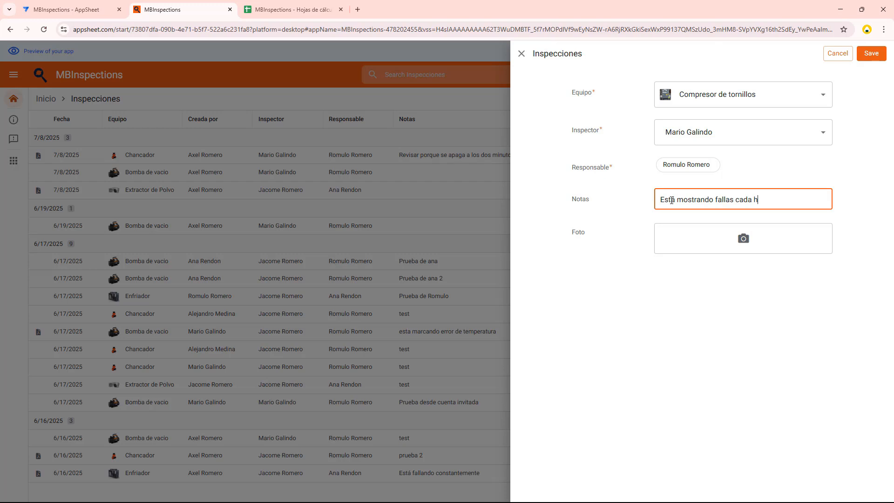
key(Right)
click(872, 53)
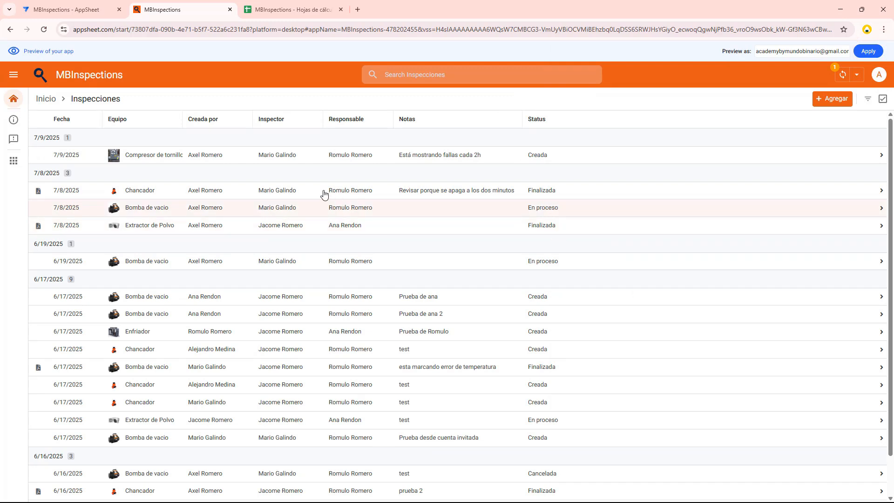
Open the new screw compressor inspection, review its creation details and evaluation criteria section, and close it
click(290, 155)
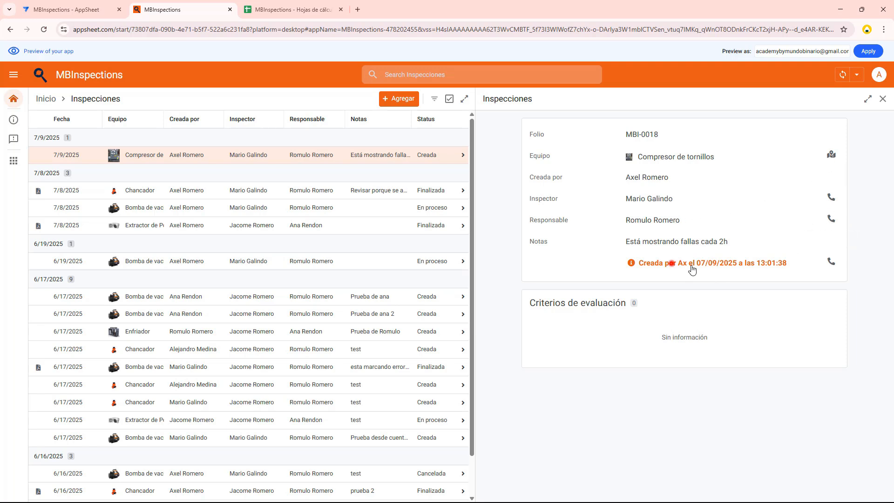
drag(674, 264, 761, 263)
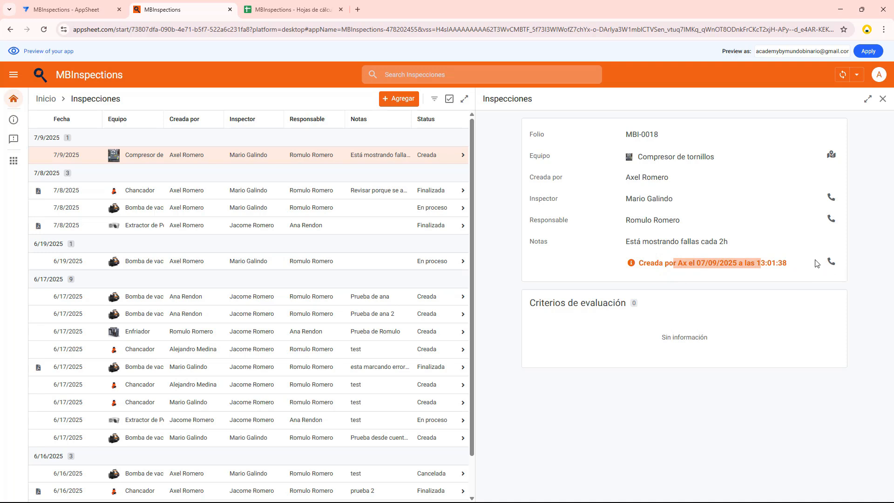
click(646, 314)
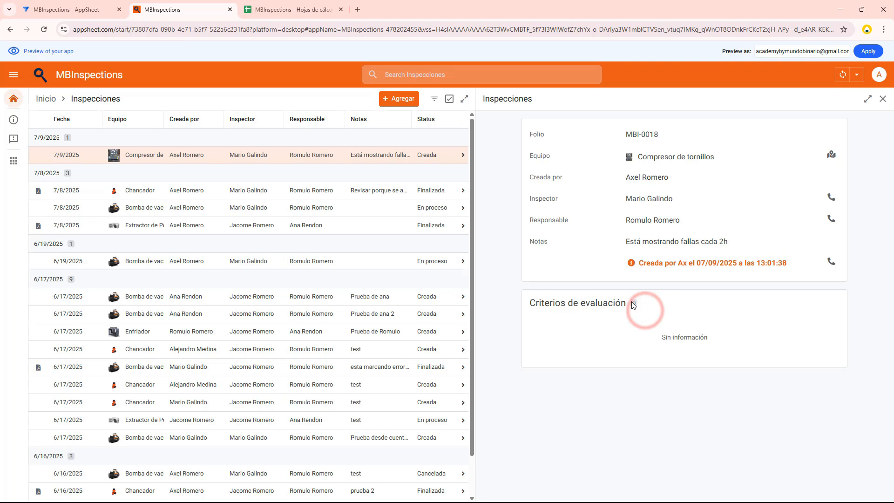
click(885, 99)
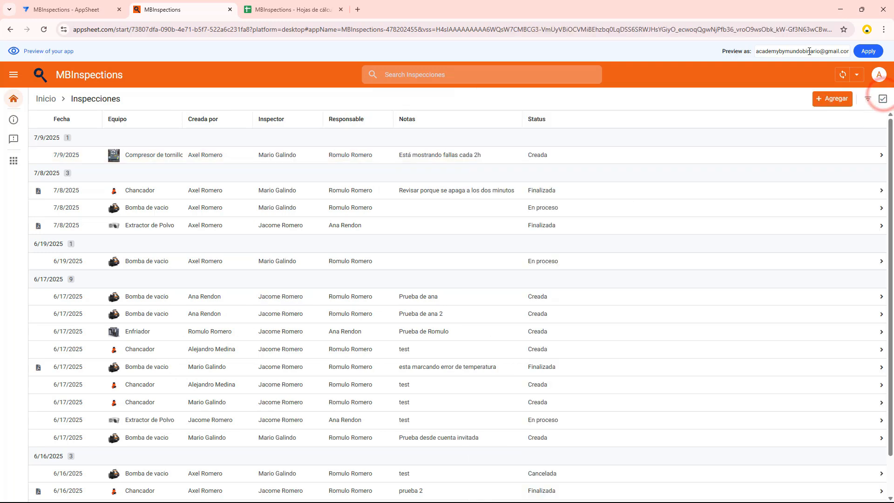
Preview the app as the assigned inspector by entering that user's e-mail and applying it
drag(819, 50, 742, 55)
text(mar)
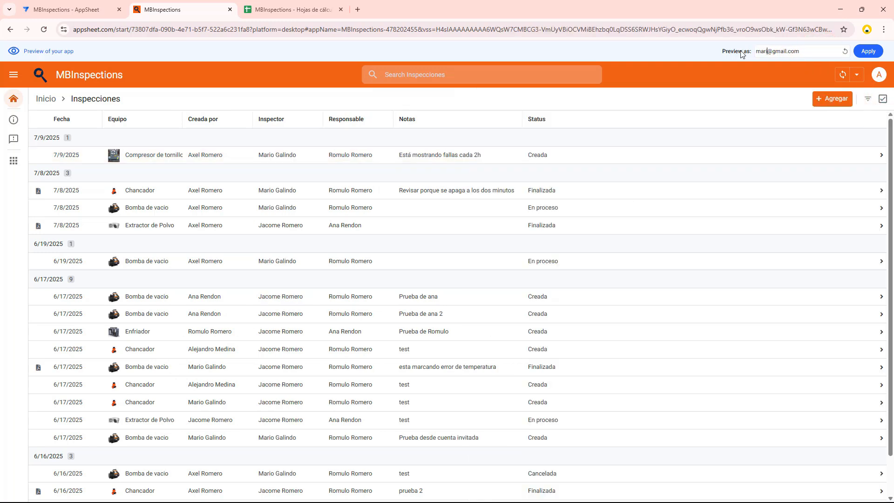
text(io)
click(877, 53)
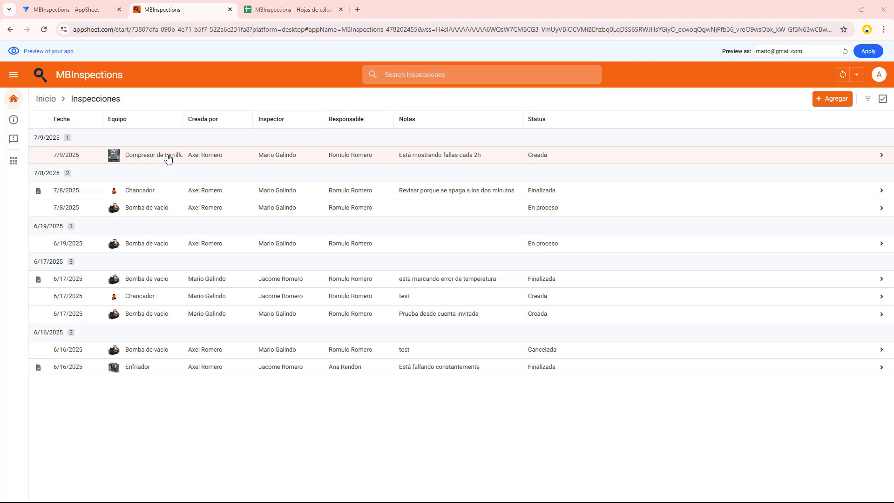
Open the screw compressor inspection from the inspector's list and review its listed evaluation criteria
click(168, 159)
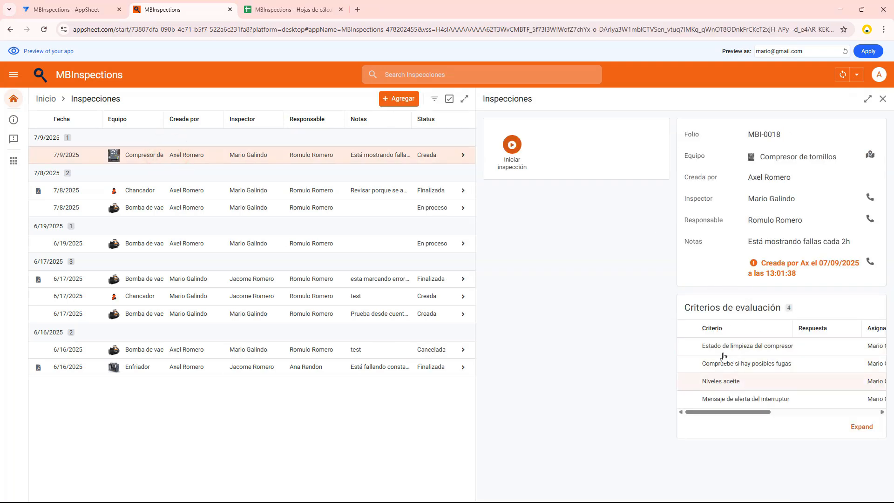
click(703, 346)
click(707, 365)
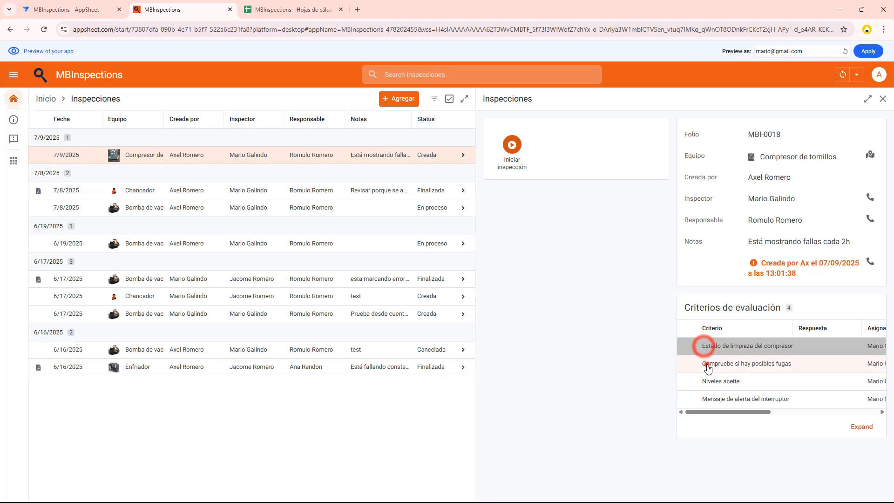
click(710, 382)
click(710, 396)
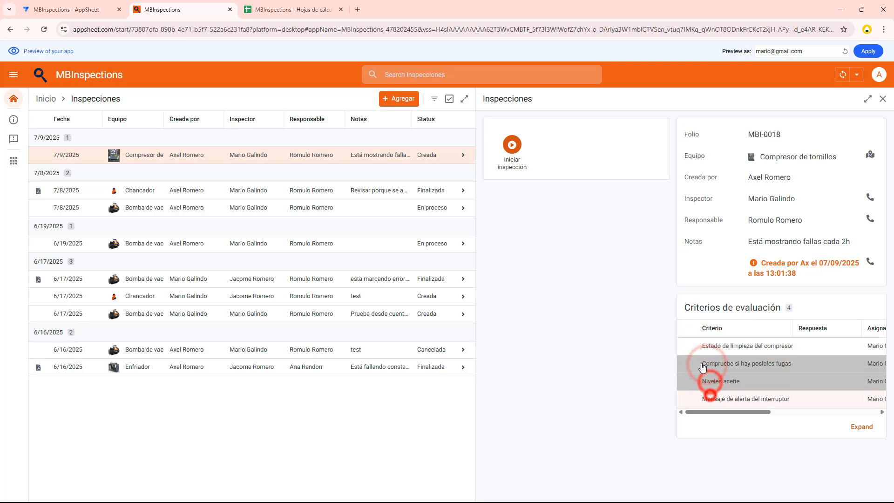
Start the screw compressor inspection and expand its details to full view
click(514, 145)
click(527, 300)
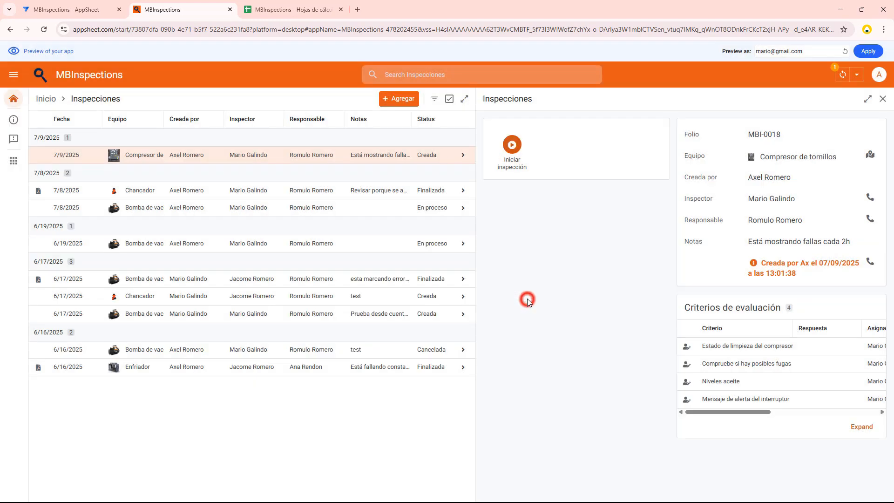
click(860, 99)
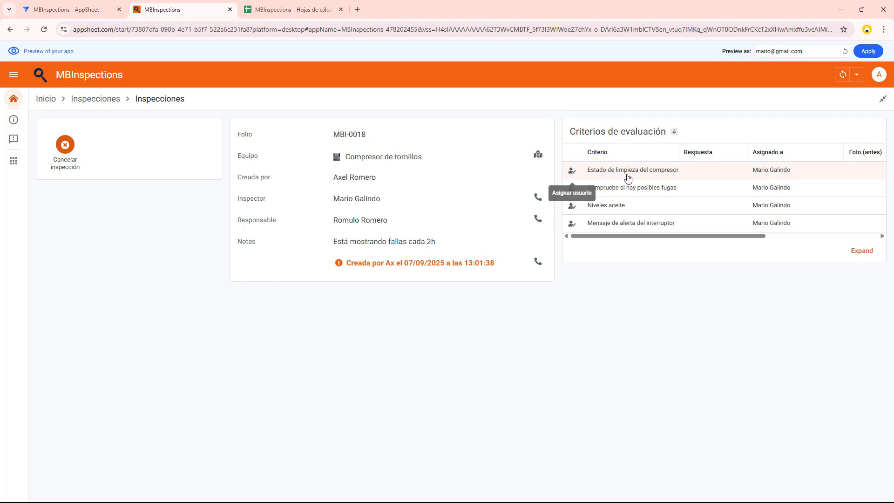
Reassign the "Estado de limpieza del compresor" and "Compruebe si hay posibles fugas" criteria to the electrician
click(569, 172)
click(452, 272)
click(411, 351)
click(529, 312)
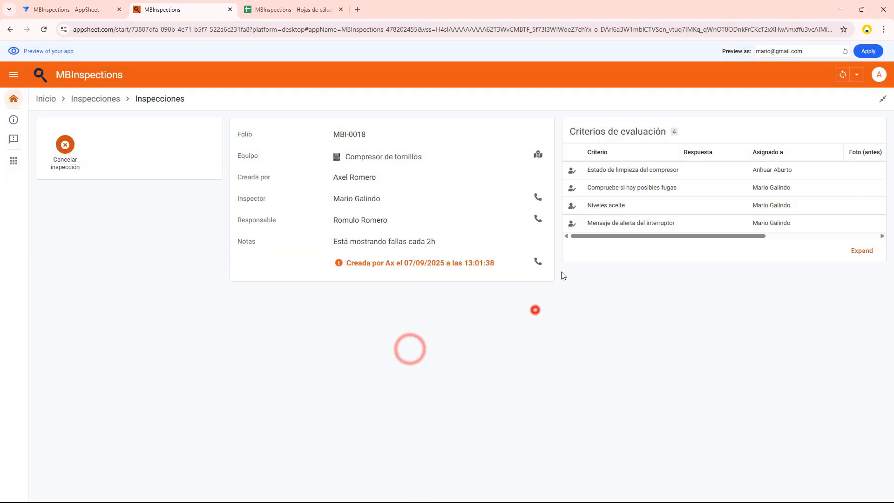
click(572, 188)
click(455, 272)
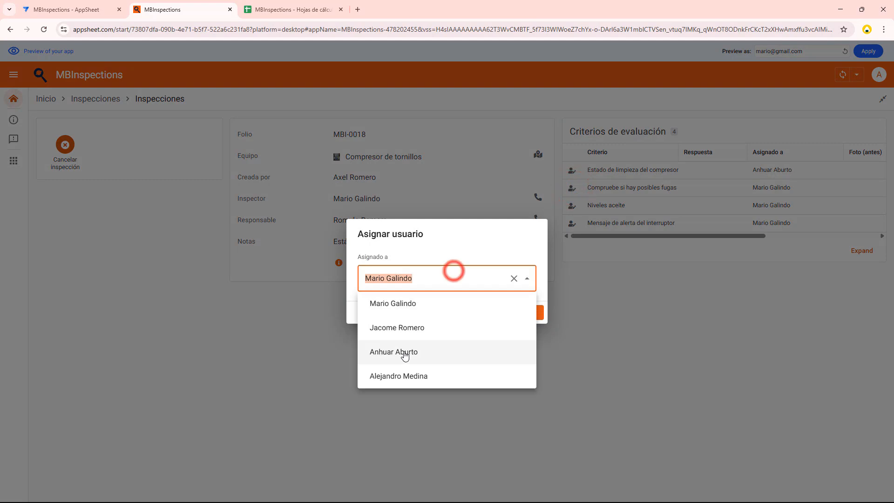
click(404, 352)
click(530, 312)
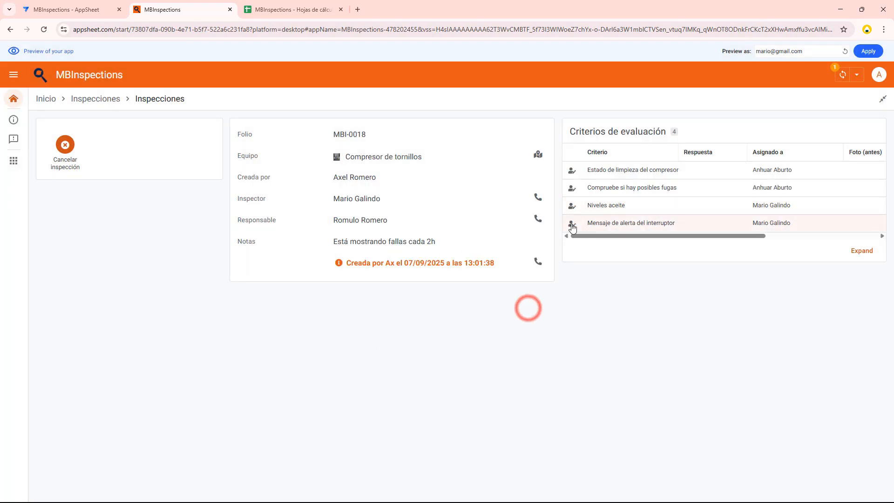
Reassign the "Mensaje de alerta del interruptor" criterion to the mechanic and save the assignment
click(572, 224)
click(453, 278)
click(410, 375)
click(531, 311)
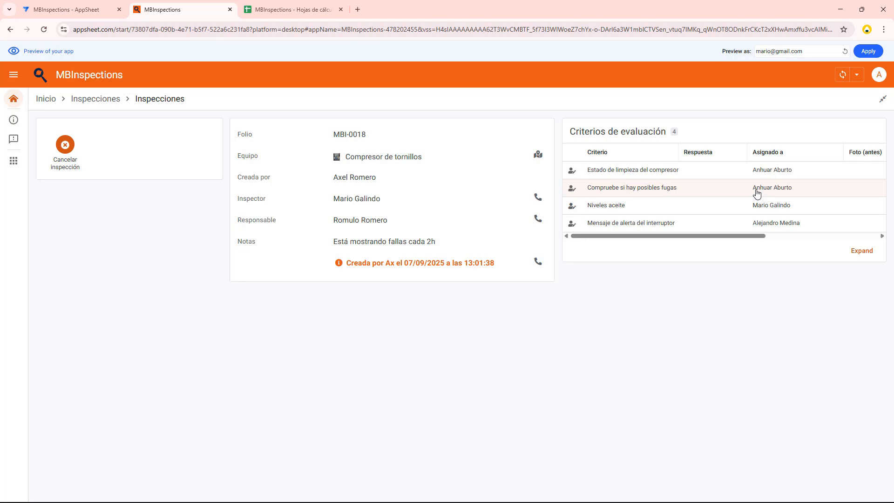
Answer SUCIO for the cleanliness criterion and attach CompresorTornillosDañados as the before photo and CompresorTornillosReparado as the after photo
click(655, 171)
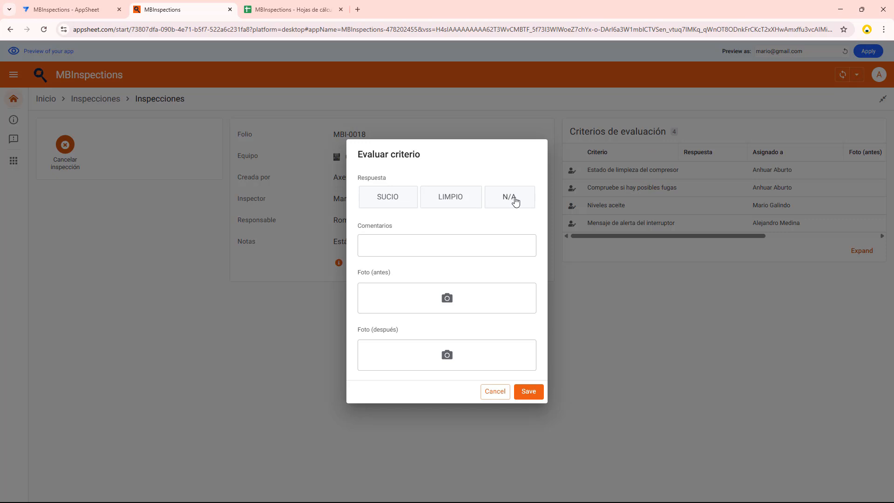
click(397, 198)
click(433, 298)
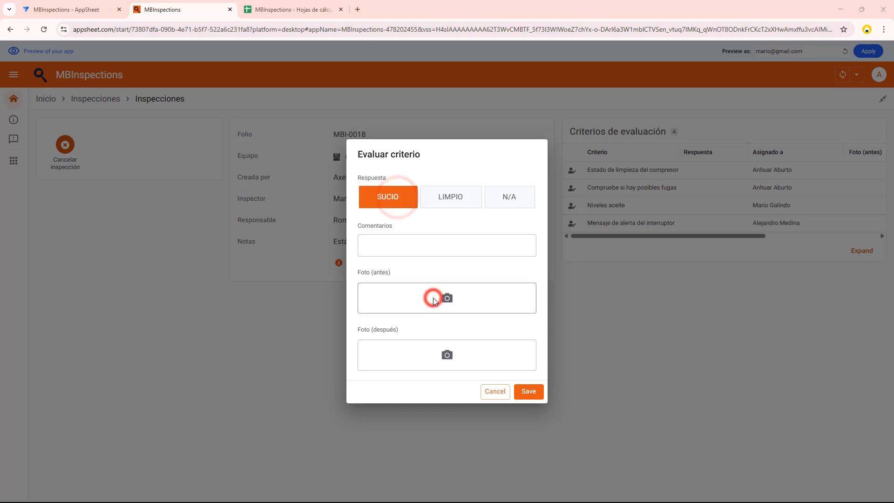
click(599, 116)
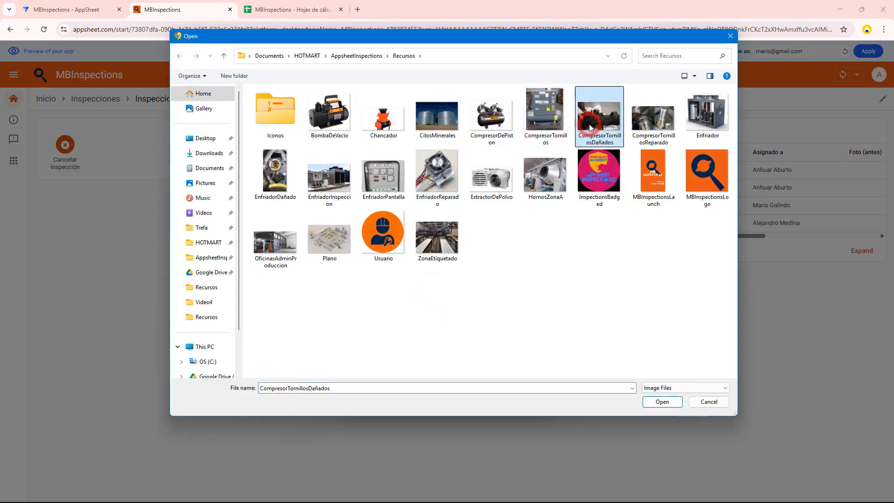
click(672, 404)
click(430, 413)
double_click(641, 118)
Add the comment "Se reemplaza pieza" to the cleanliness evaluation and save it
click(401, 184)
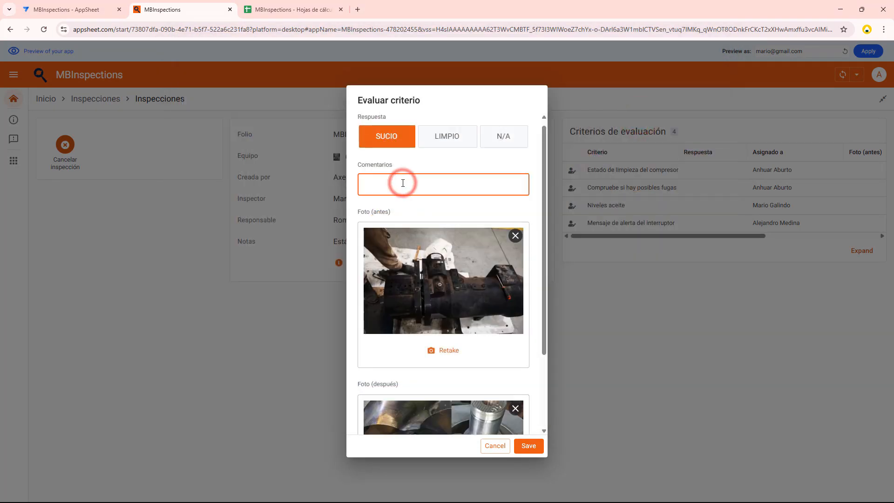
text(Se reemplaza pieza)
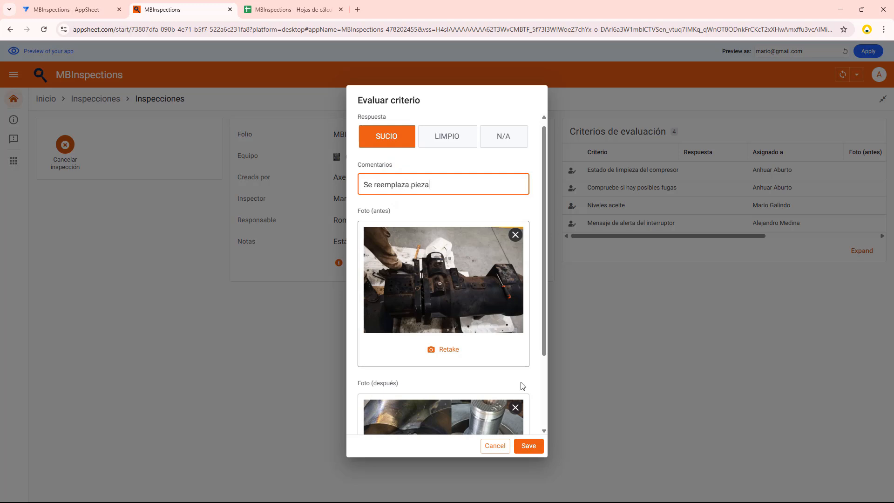
click(529, 446)
Evaluate the "Compruebe si hay posibles fugas" criterion with the answer NO and save it
click(669, 198)
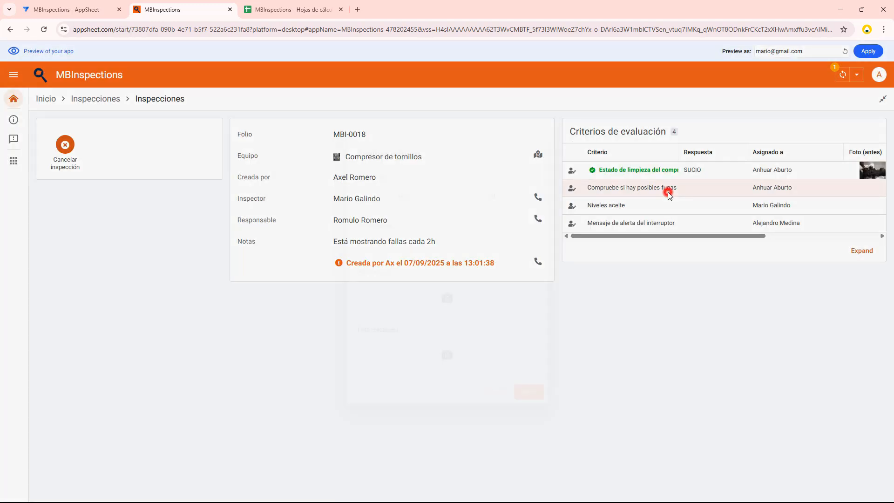
click(426, 198)
click(435, 251)
click(530, 391)
Evaluate the "Niveles aceite" criterion with the answer 90, attach EnfriadorPantalla as the before photo, and save it
click(604, 203)
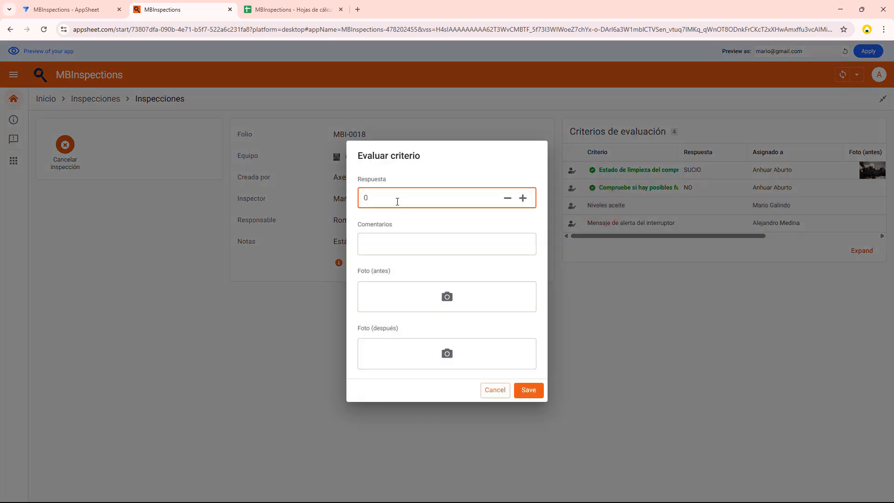
click(447, 296)
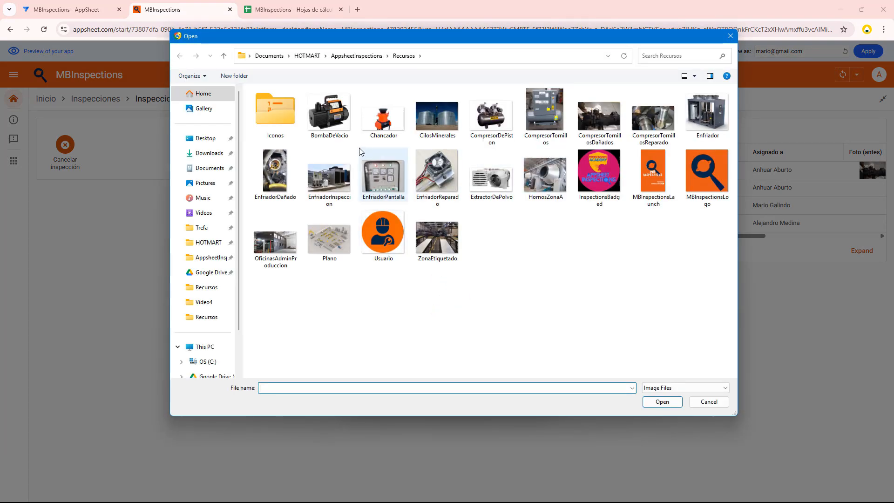
double_click(389, 164)
click(539, 449)
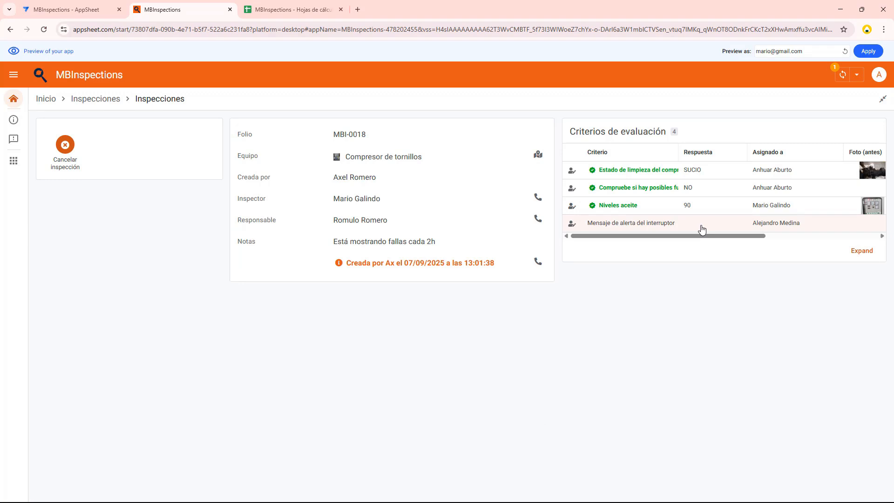
Answer the "Mensaje de alerta del interruptor" criterion with "MOSTRABA ERROR 901" and add the comment "Se hizo el ajuste con técnico"
click(701, 225)
click(425, 195)
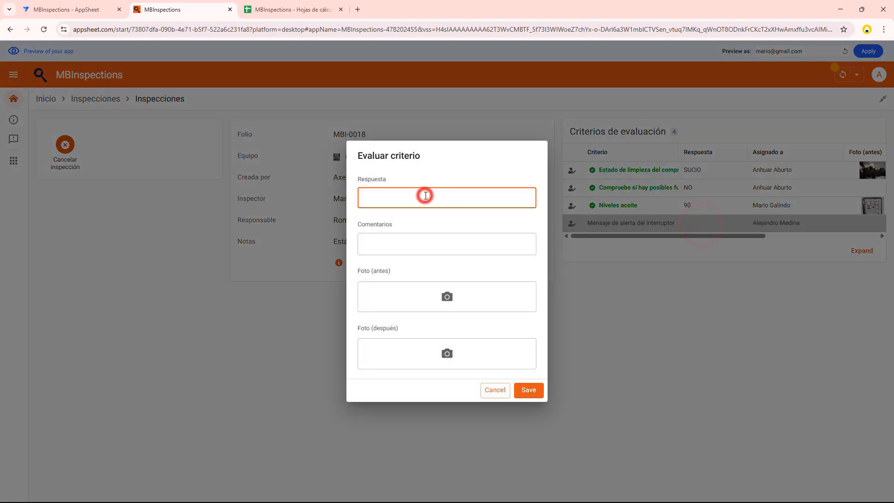
text(MOSTRABA ER)
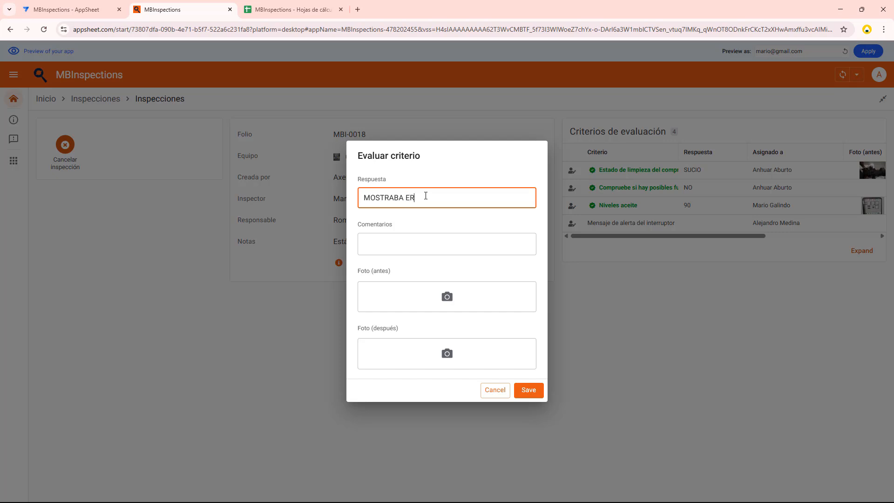
click(419, 242)
text(Se cor)
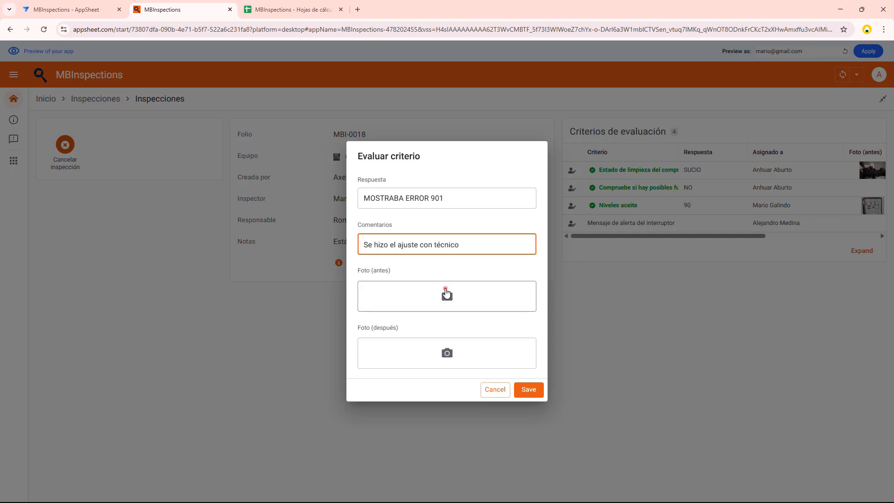
Attach the control panel picture as the alert criterion's after photo and save the evaluation
click(445, 288)
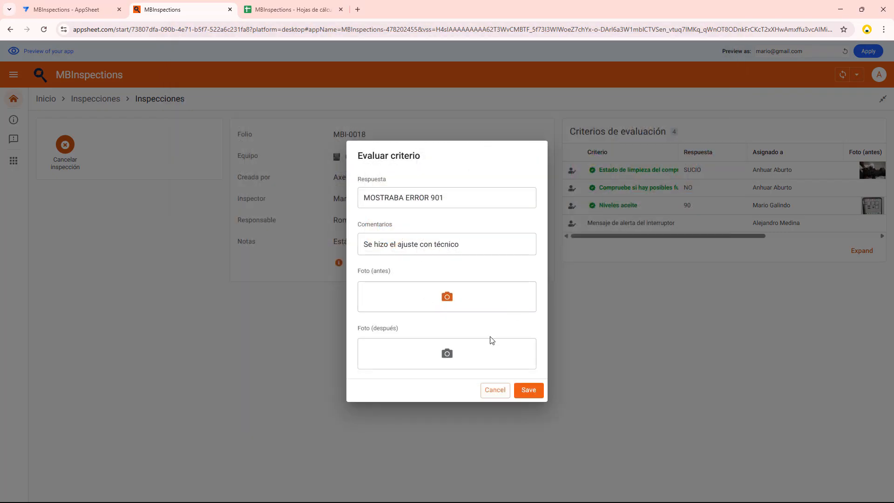
click(477, 350)
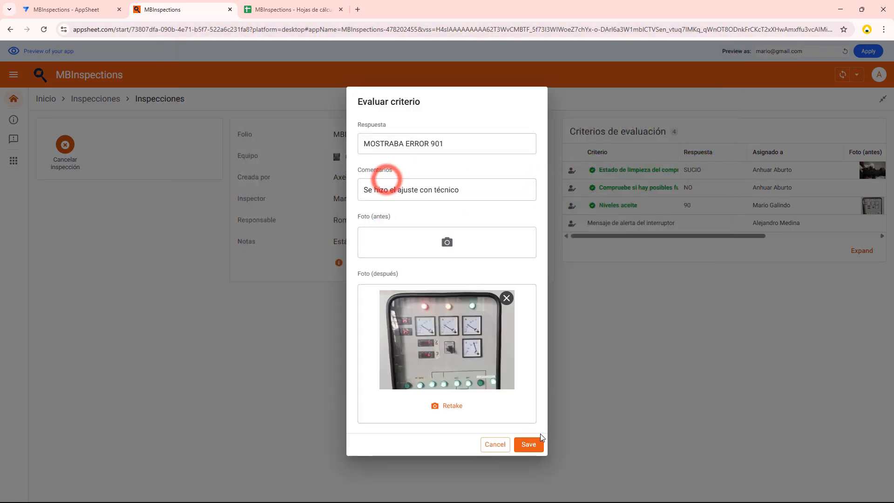
click(531, 443)
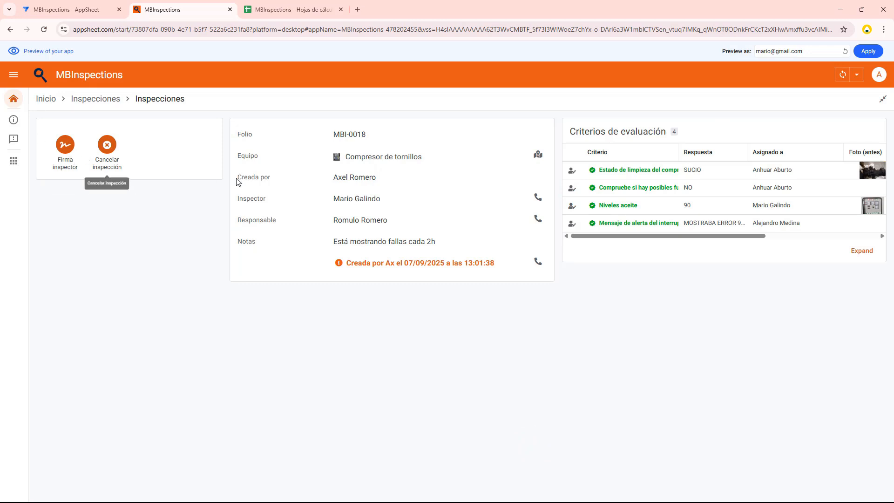
Check the assigned inspector against the previewed account, then draw the inspector's signature on the inspection and save it
drag(332, 196, 372, 202)
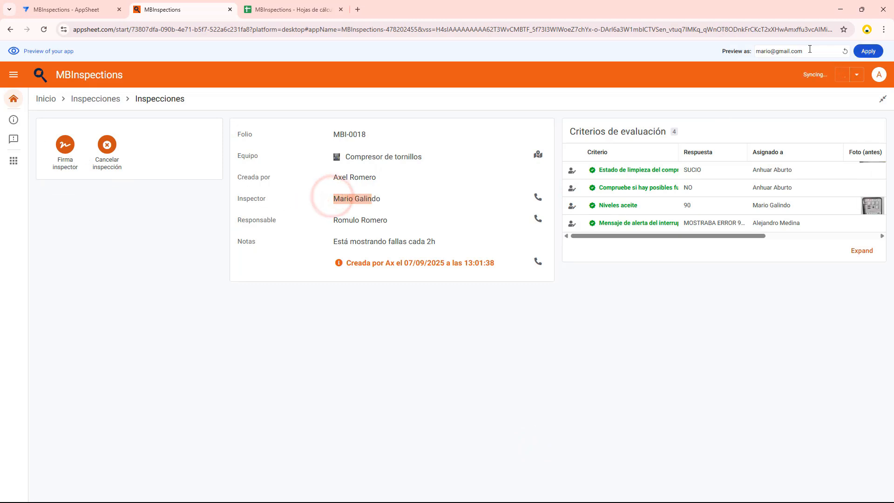
drag(806, 50, 745, 54)
click(217, 247)
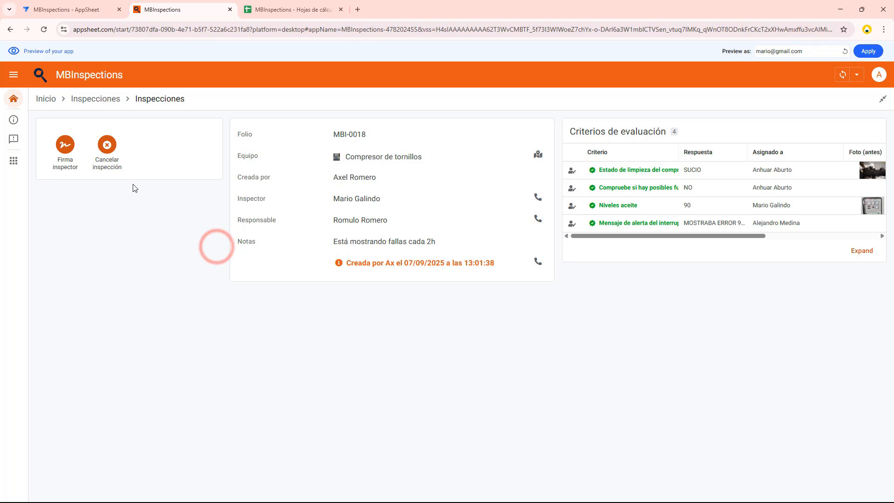
click(65, 145)
mouse_move(420, 276)
mouse_down()
mouse_move(421, 293)
mouse_move(450, 285)
mouse_move(393, 292)
mouse_move(463, 295)
mouse_up()
click(523, 346)
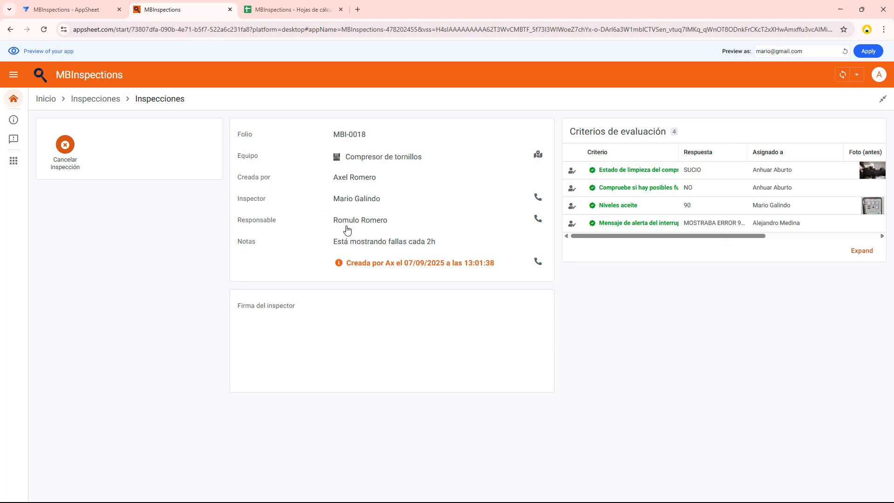
Preview the app with the responsible person's e-mail, draw their signature on the inspection, and save it
drag(772, 51, 753, 53)
text(romul)
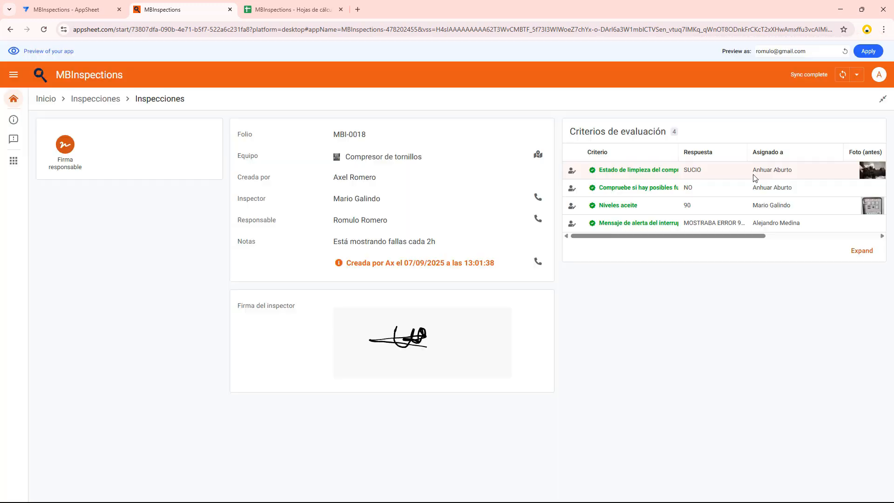
click(65, 144)
mouse_move(420, 281)
mouse_down()
mouse_move(419, 272)
mouse_move(459, 292)
mouse_up()
drag(400, 300, 451, 292)
click(529, 348)
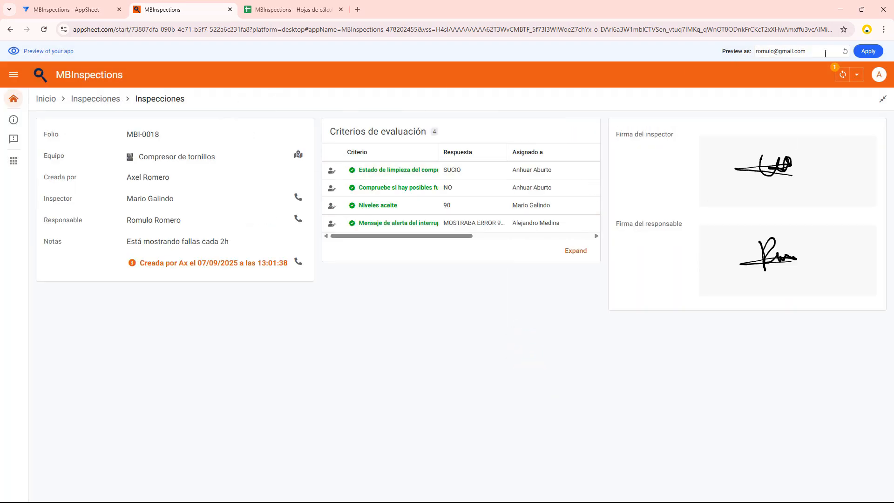
Preview the app with the inspector's e-mail again, reopen the screw compressor inspection, and finalize it
text(mari)
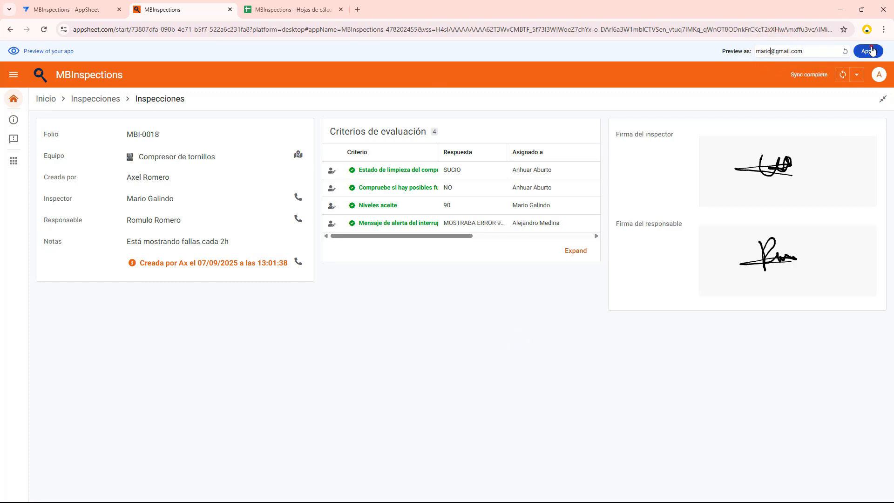
click(872, 51)
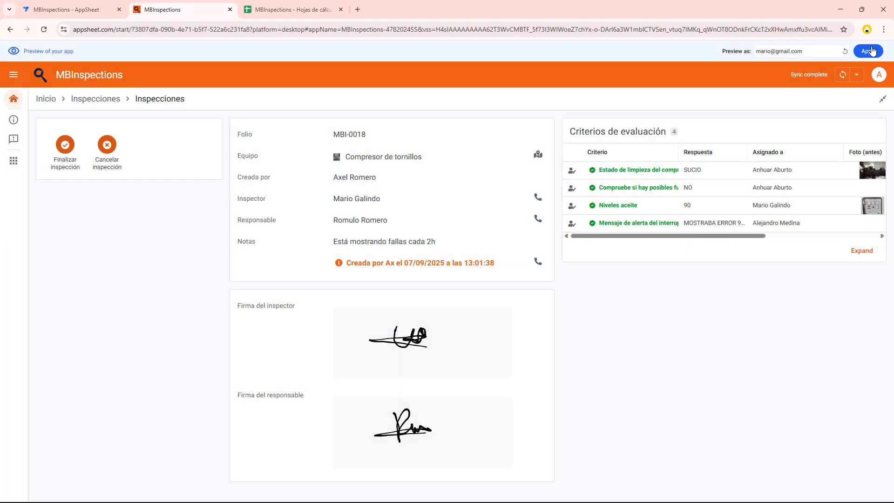
click(92, 98)
click(130, 154)
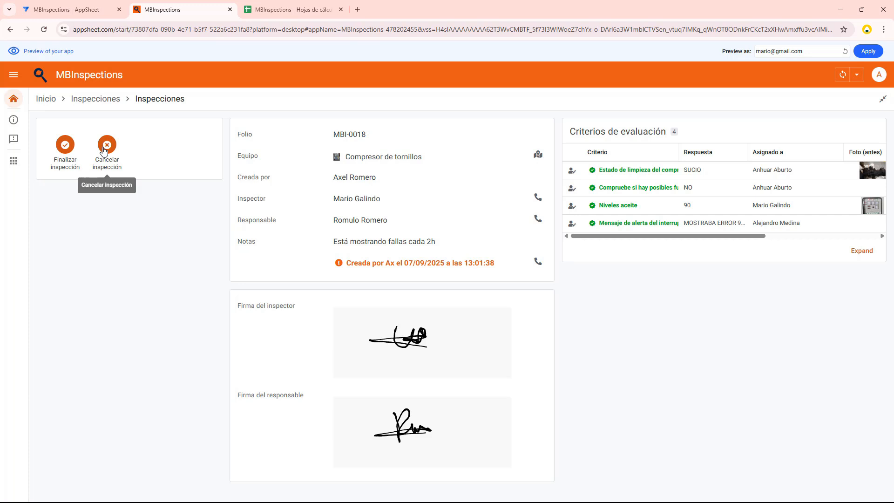
click(66, 145)
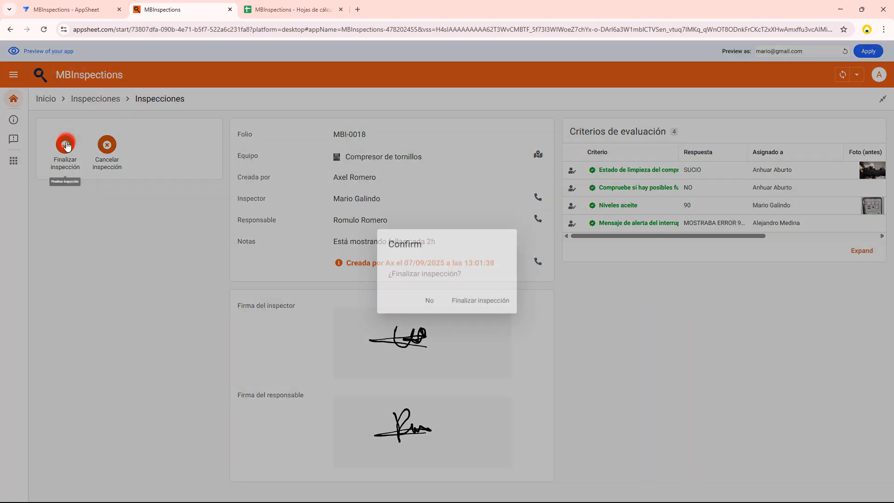
click(479, 301)
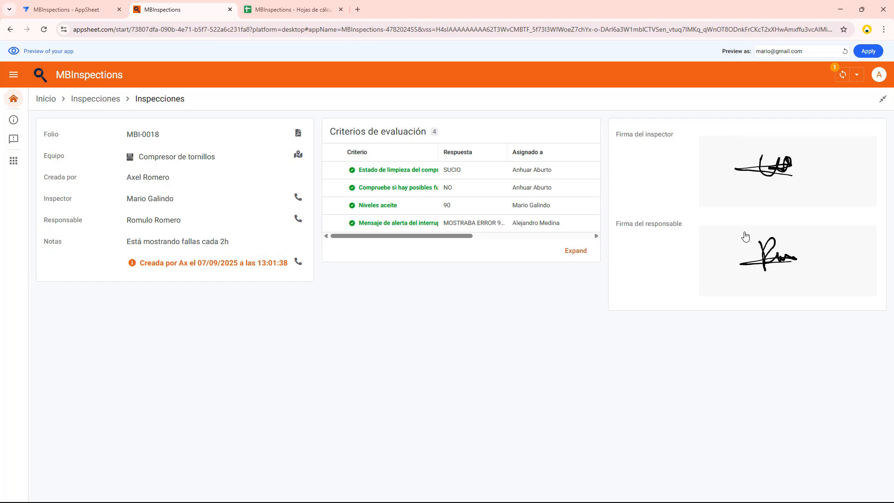
Review the evaluated criteria's photos and comments, and examine the signatures and equipment details in the PDF inspection report
scroll(443, 235, right, 5)
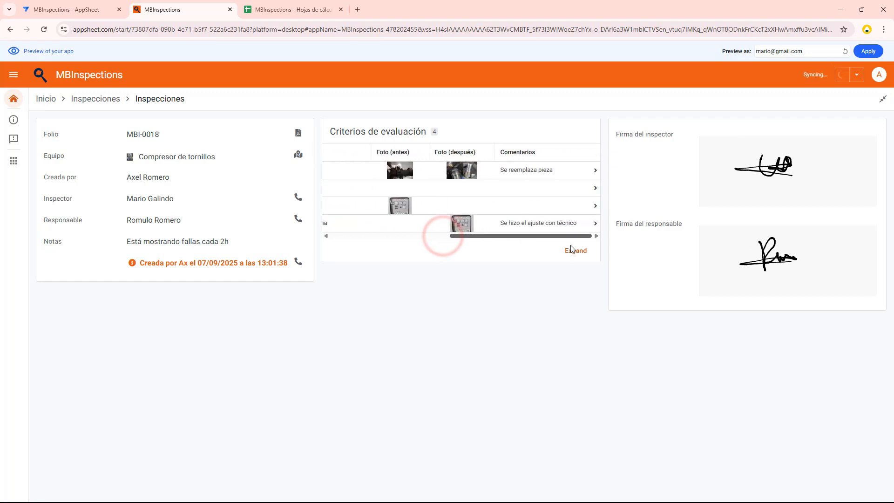
drag(535, 236, 416, 236)
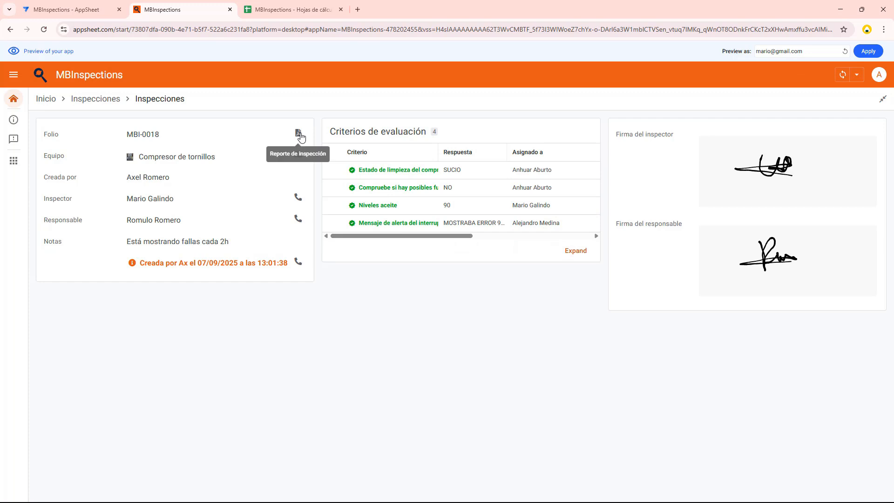
click(299, 135)
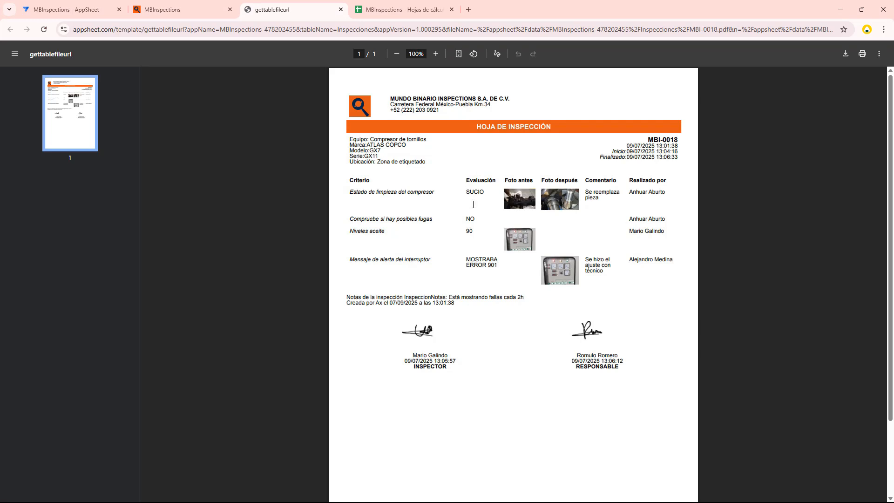
click(418, 360)
drag(583, 360, 602, 368)
click(585, 390)
drag(406, 139, 386, 145)
click(386, 150)
click(376, 155)
click(385, 159)
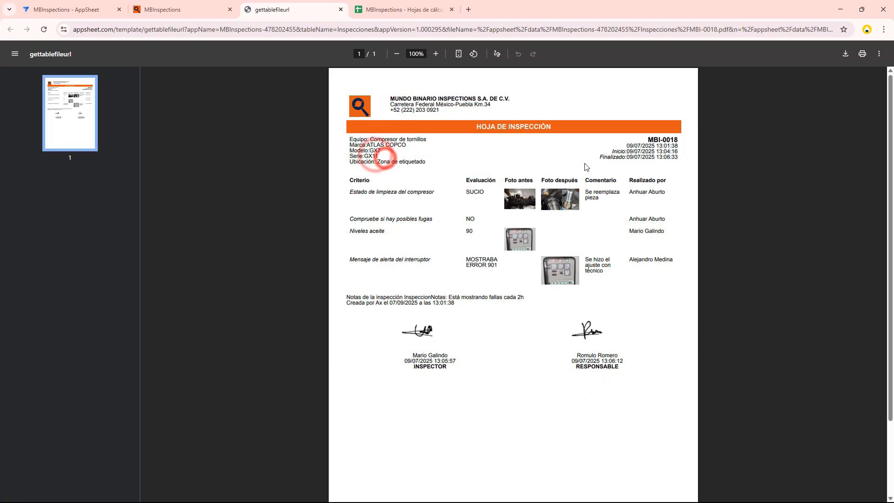
click(340, 10)
Cancel the 7/8/2025 Bomba de vacio inspection, enter a cancellation reason, and return to the inspections list
click(84, 98)
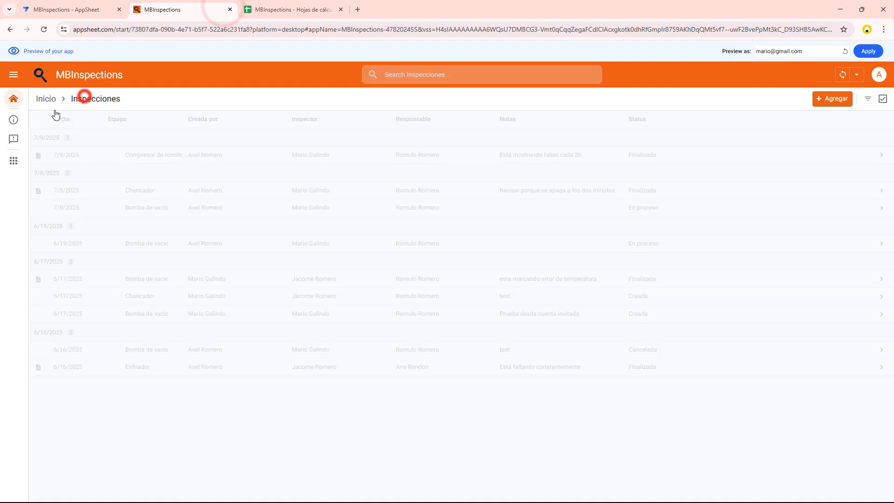
click(17, 100)
click(543, 192)
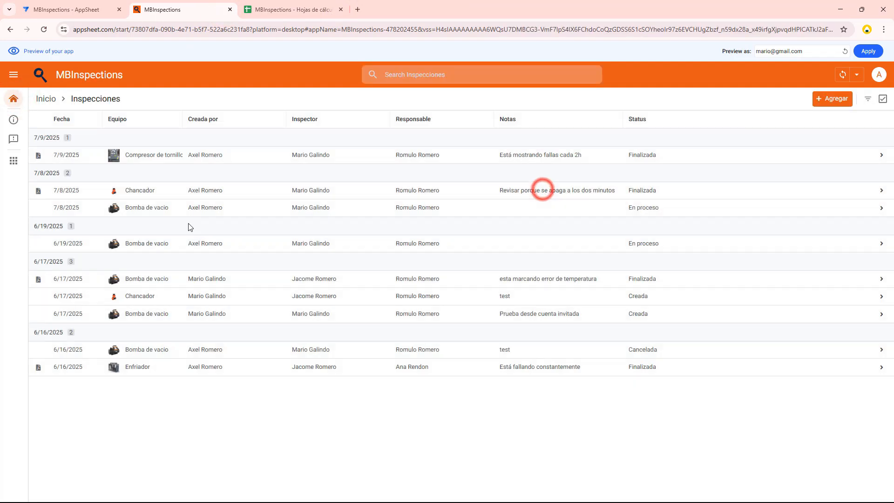
click(178, 207)
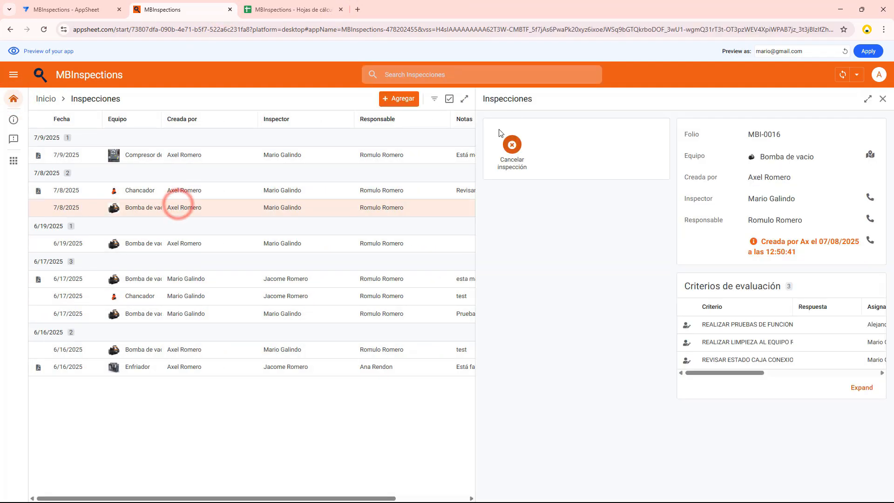
click(511, 145)
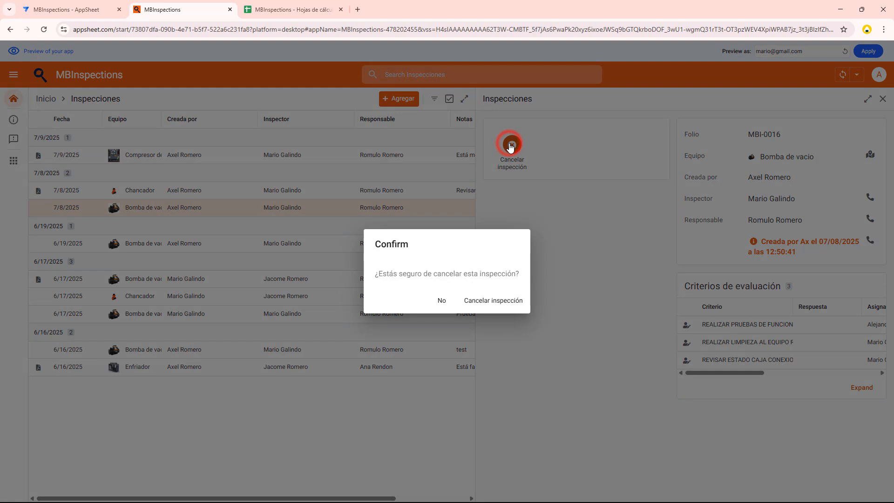
click(494, 301)
click(417, 278)
text(Prueba)
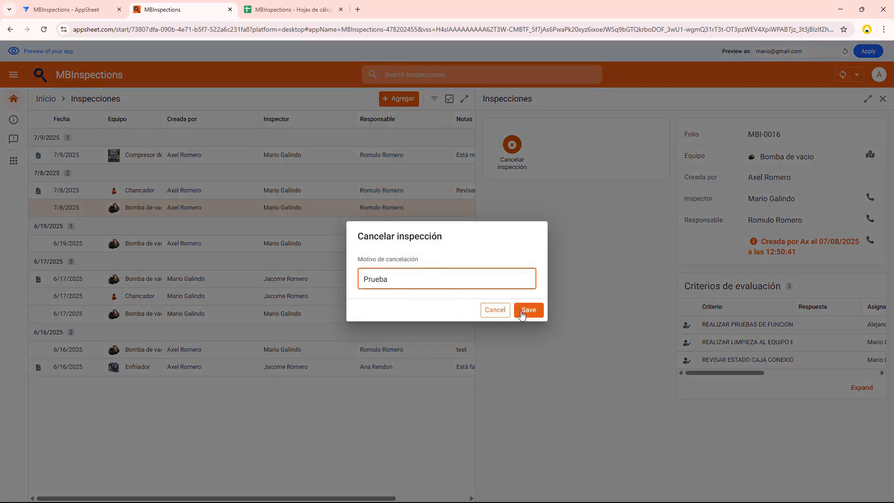
click(524, 310)
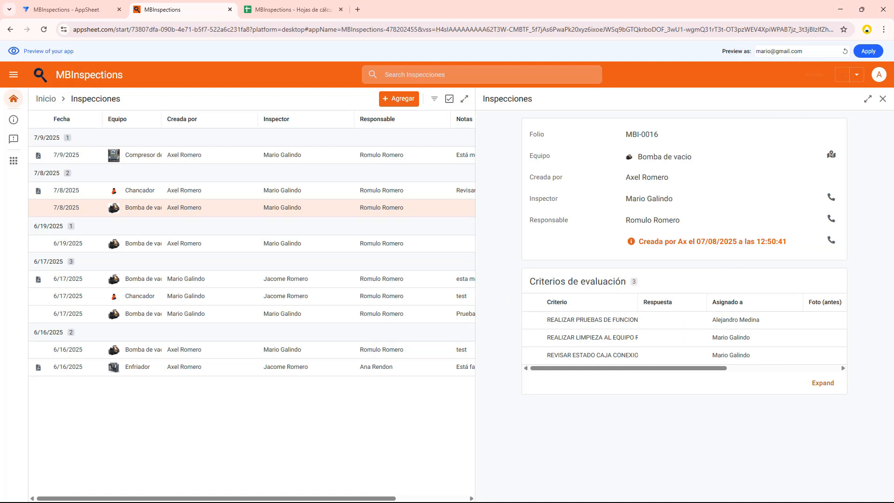
click(883, 99)
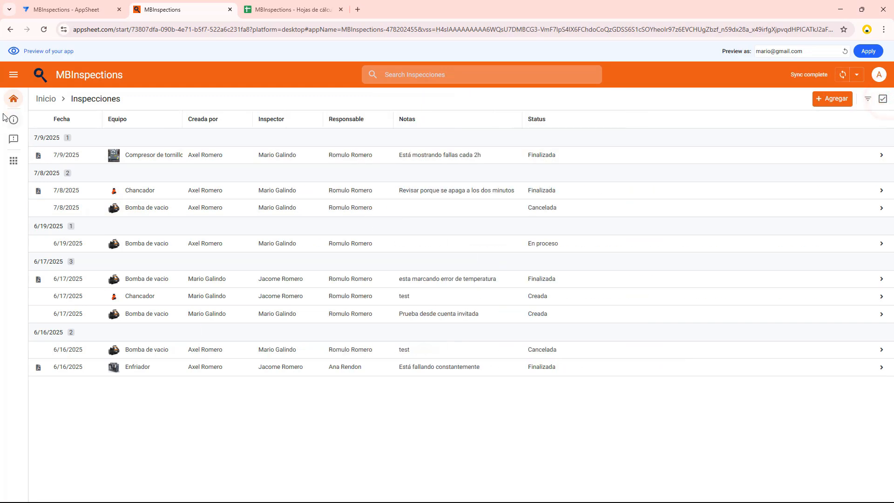
Examine the equipment assigned to the central location marker on the Plano, then return to the Inicio page
click(11, 98)
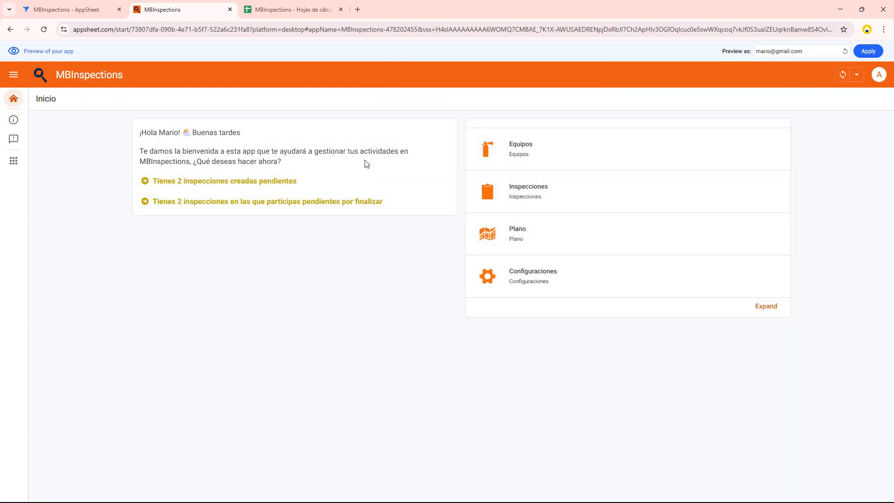
click(551, 247)
click(457, 222)
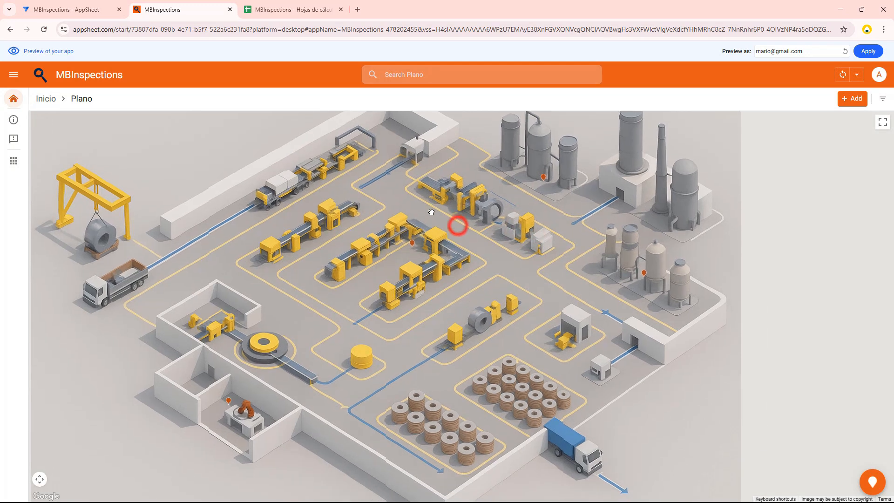
click(413, 245)
scroll(786, 445, down, 5)
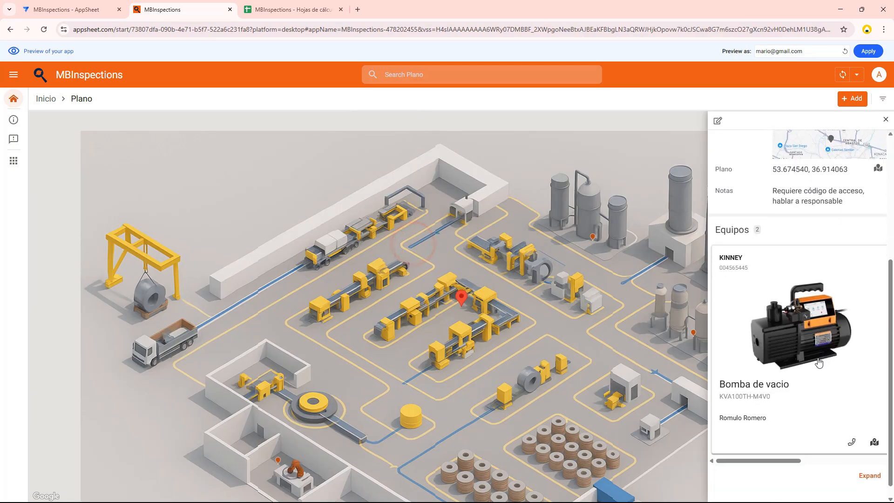
drag(786, 443, 872, 449)
click(821, 322)
click(792, 286)
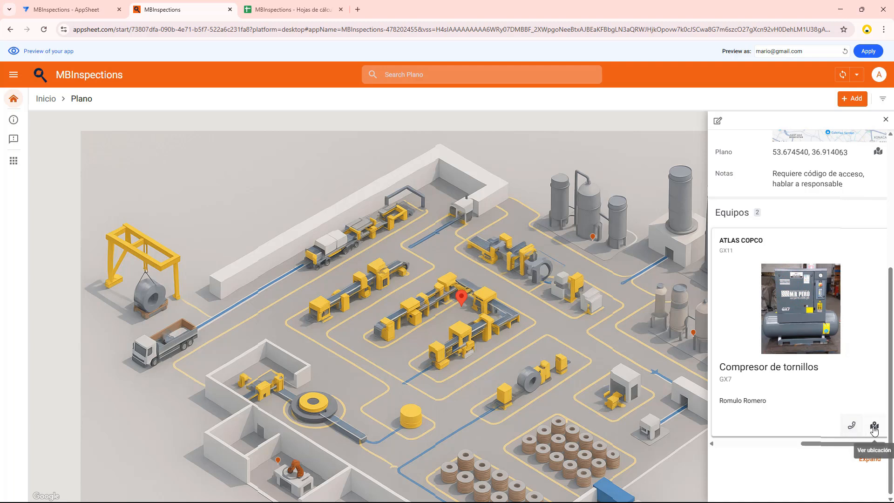
click(861, 447)
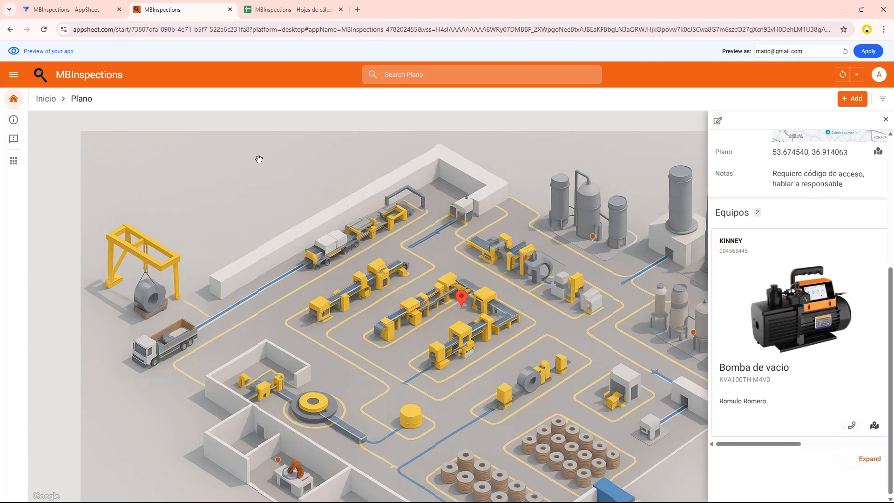
click(14, 98)
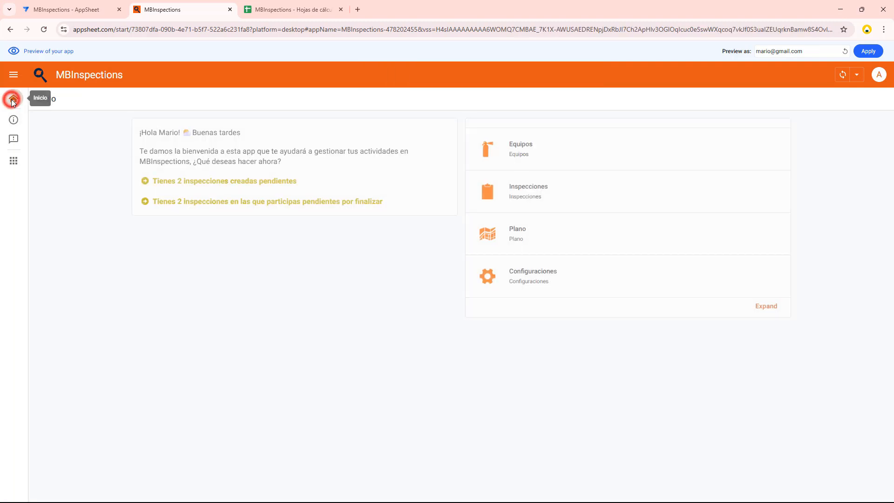